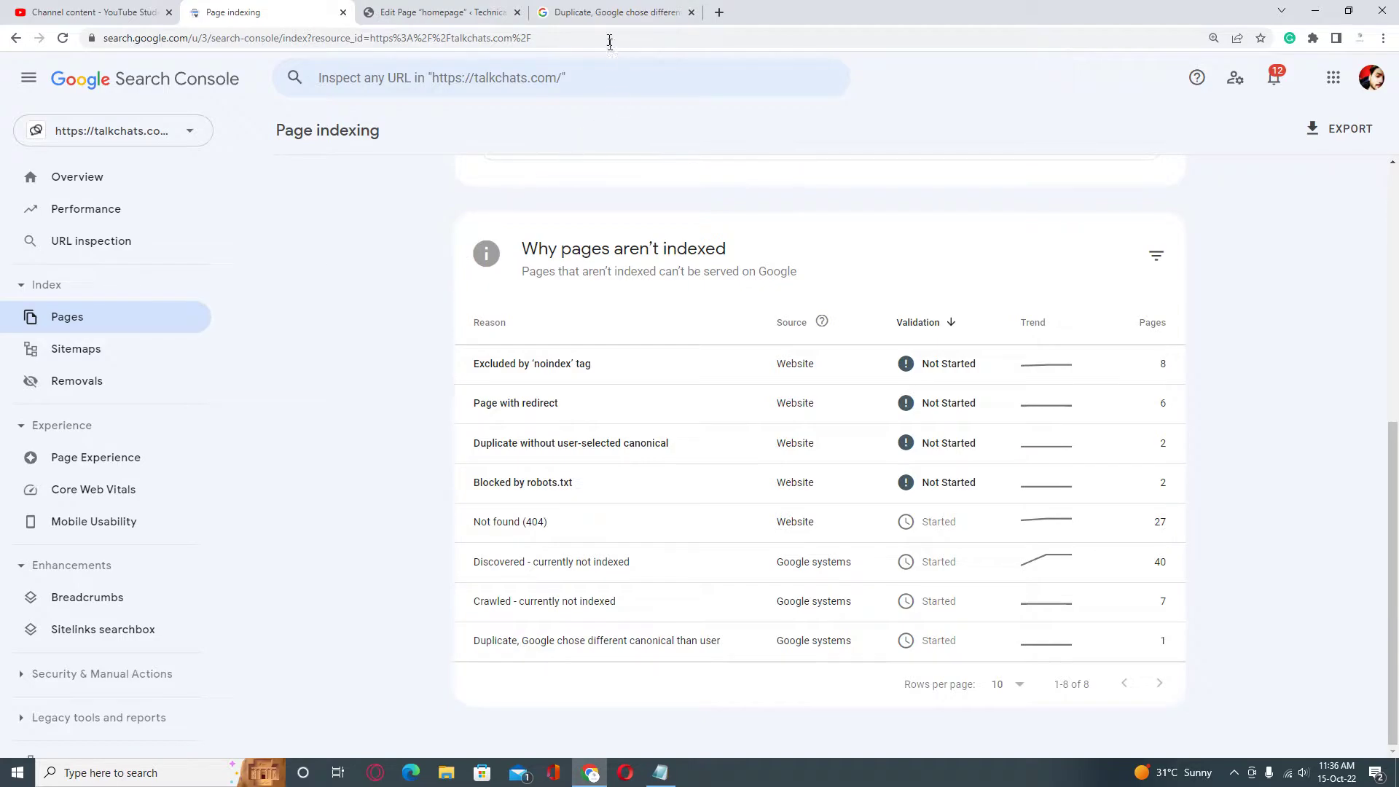
Review the Google search results on "Duplicate, Google chose different canonical than user" and return to the Search Console page indexing report.
click(608, 8)
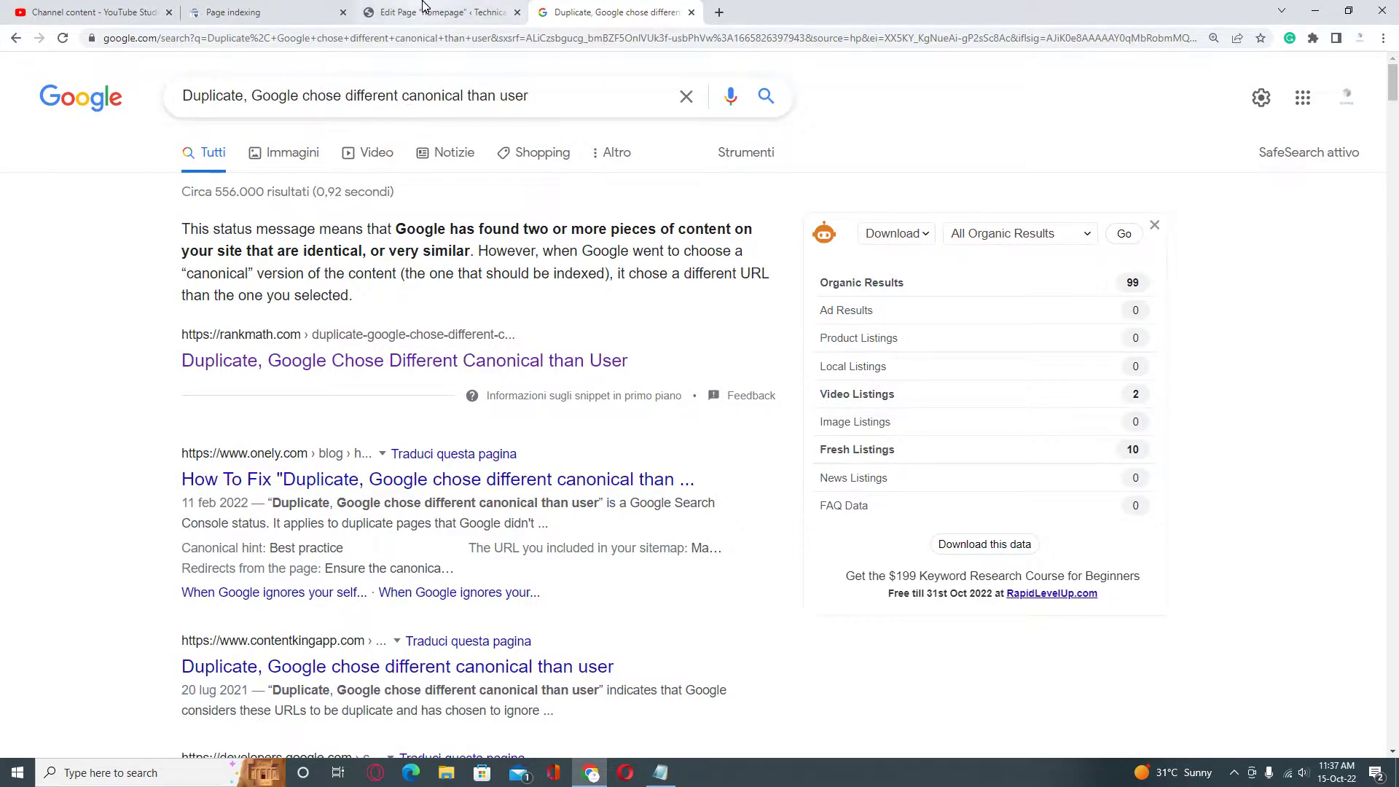
click(266, 7)
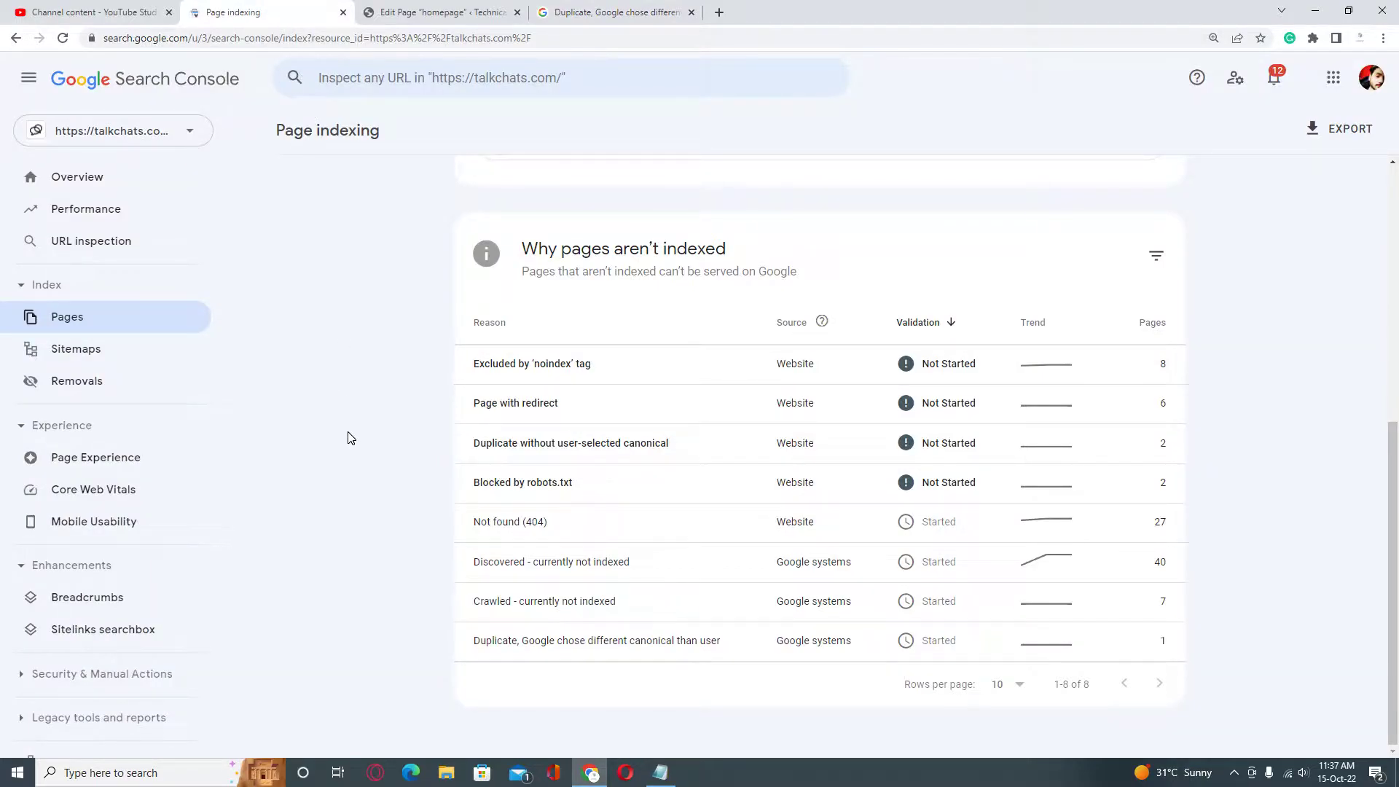
Switch to the WordPress admin and search the Add Plugins directory for "yoast".
click(434, 7)
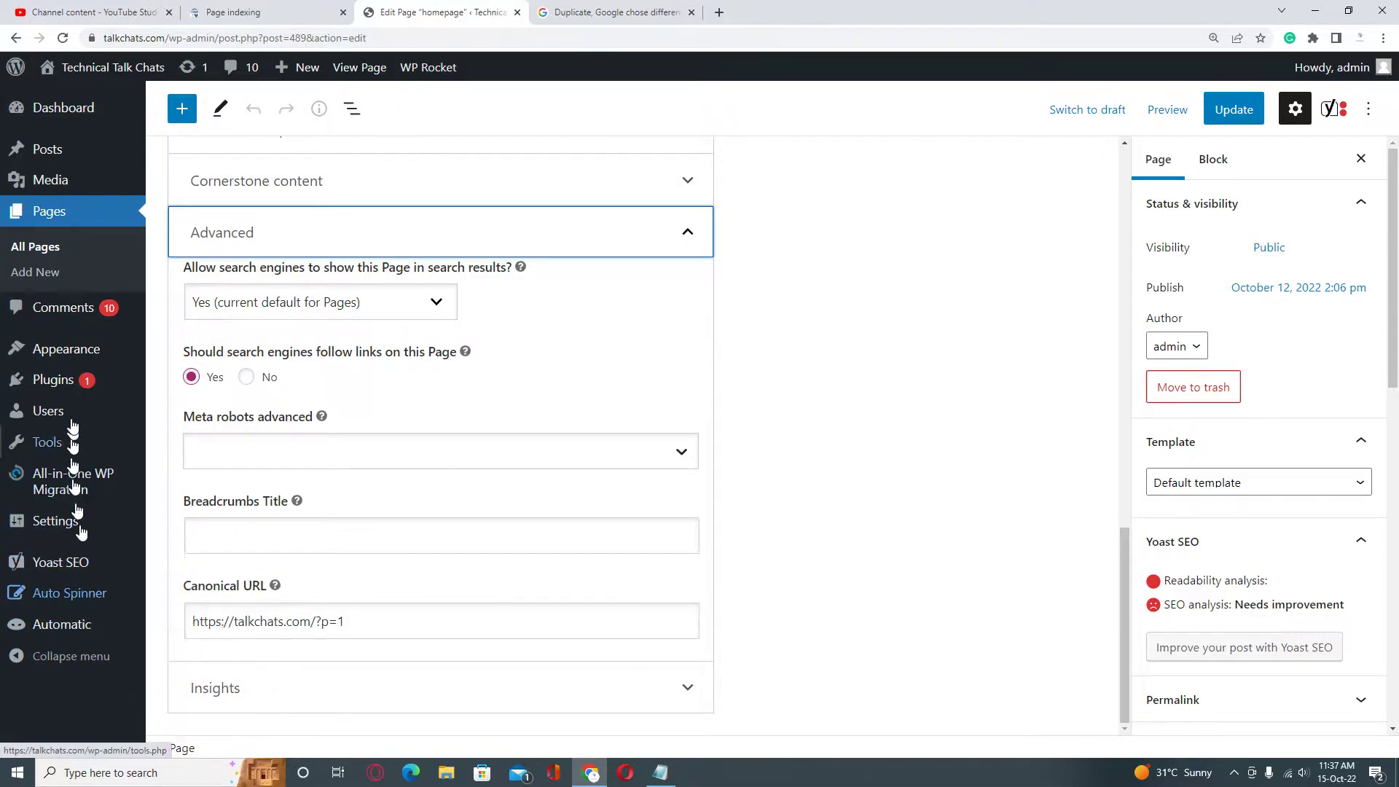
mouse_move(80, 380)
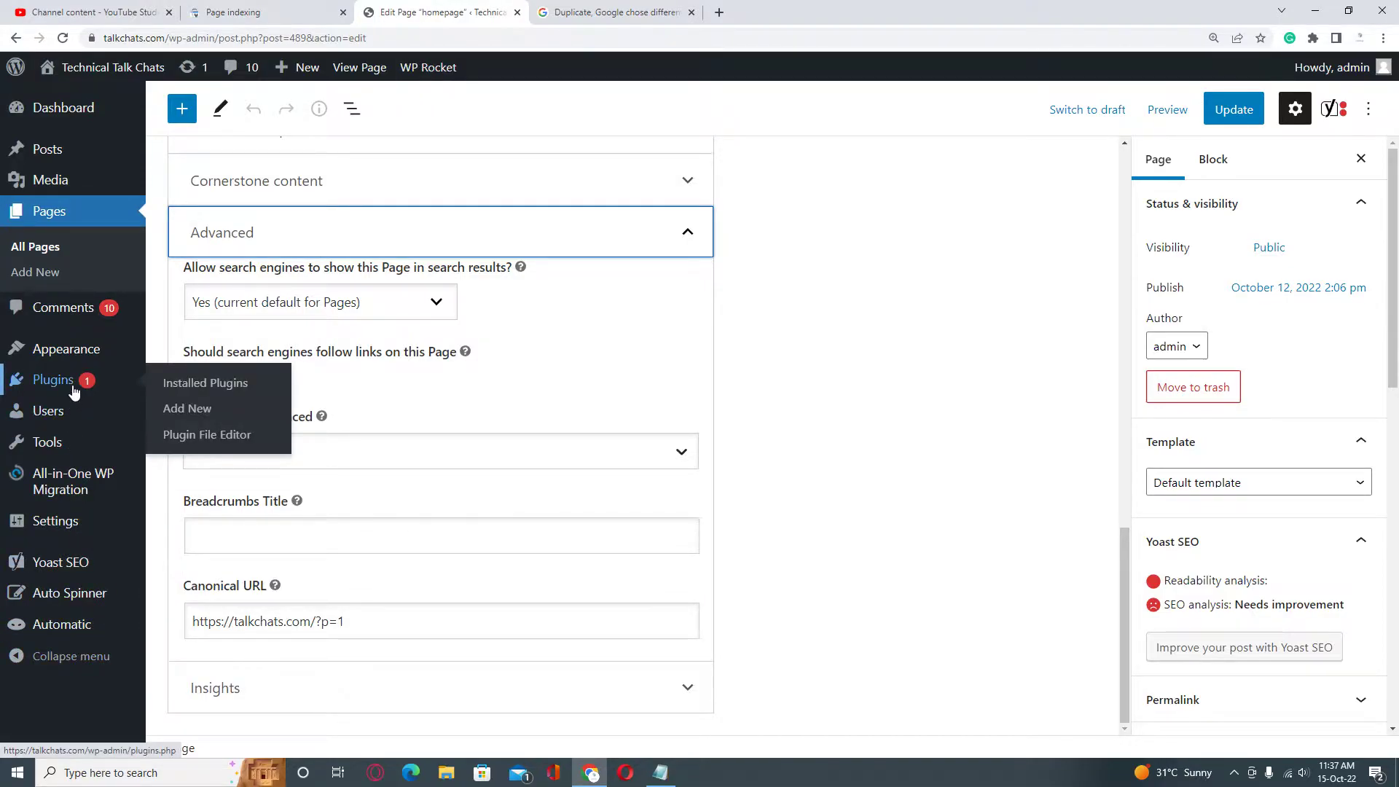
click(183, 417)
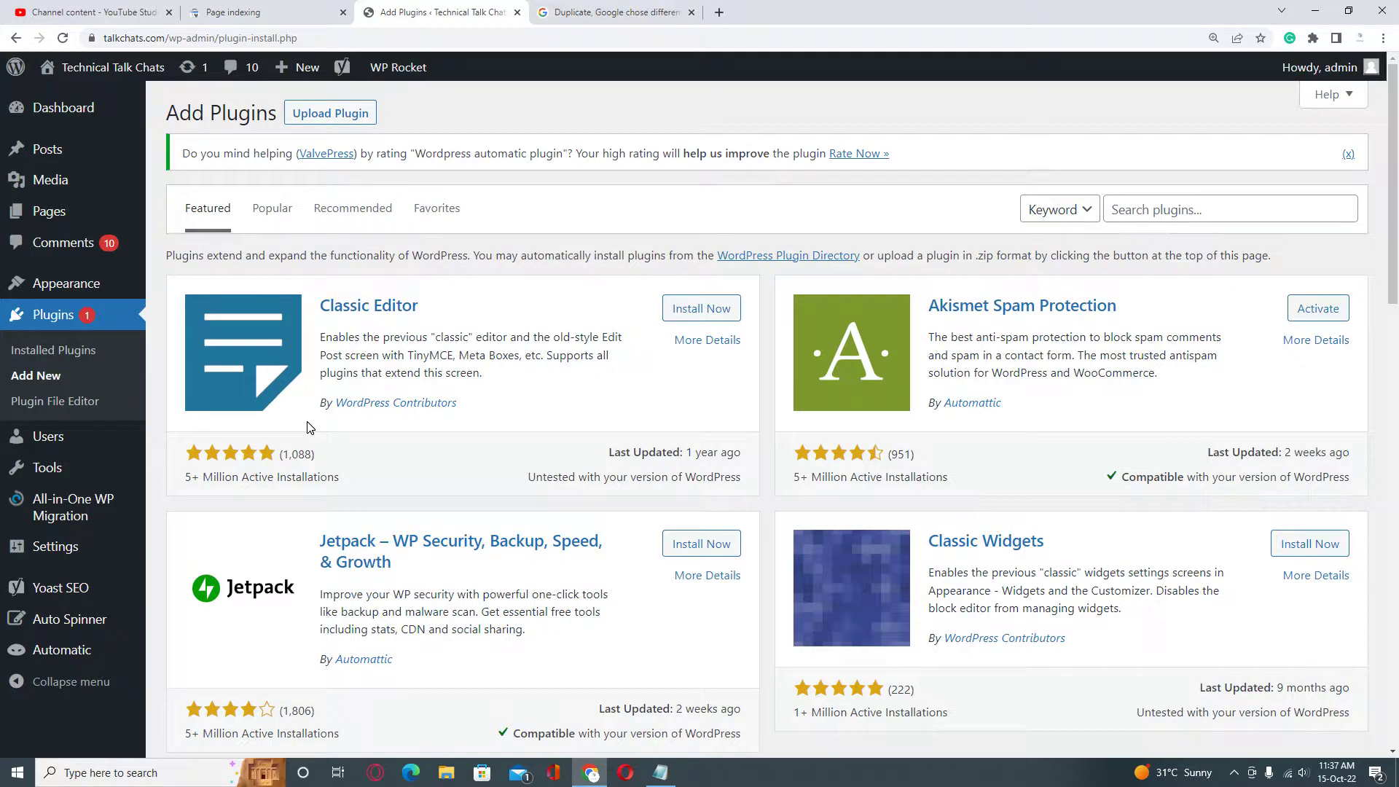
click(1169, 220)
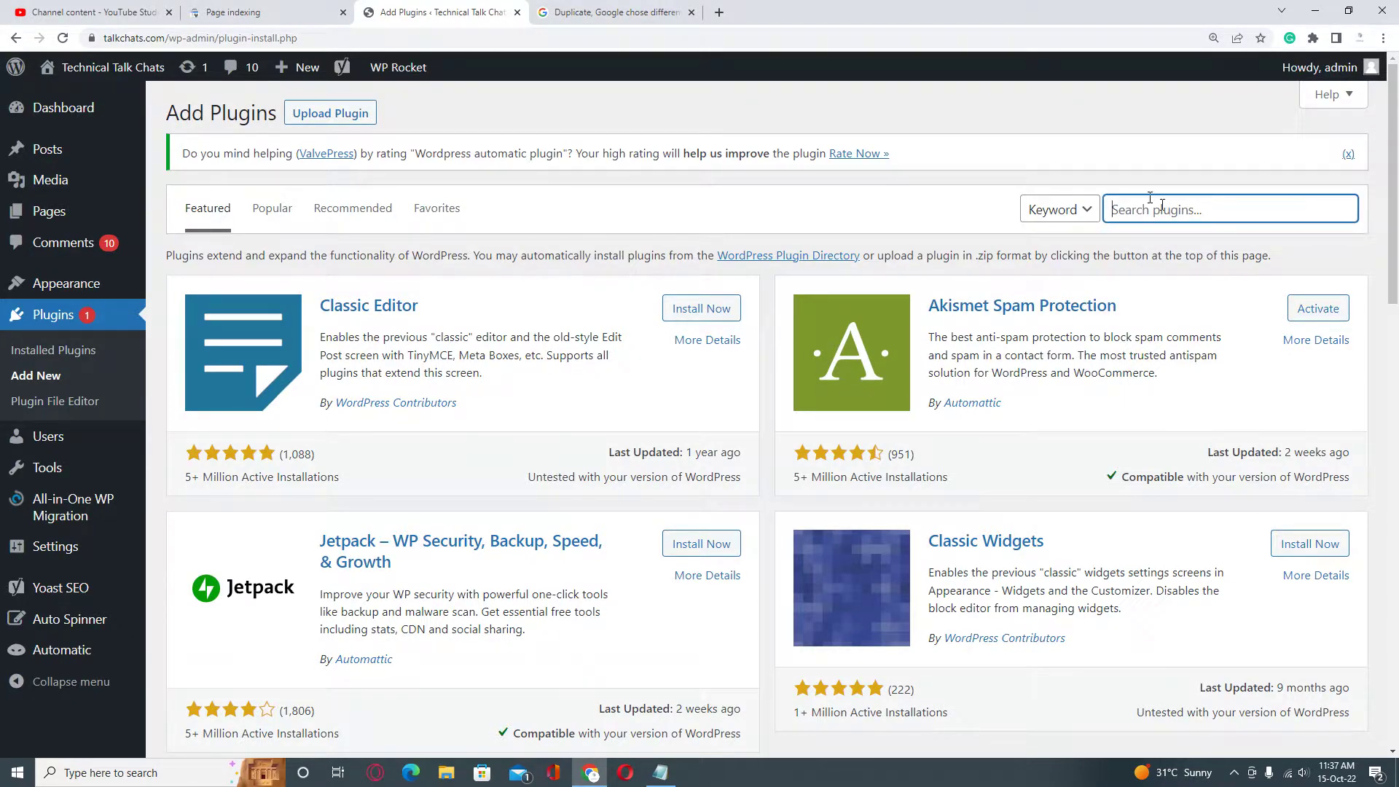
text(yoasdt)
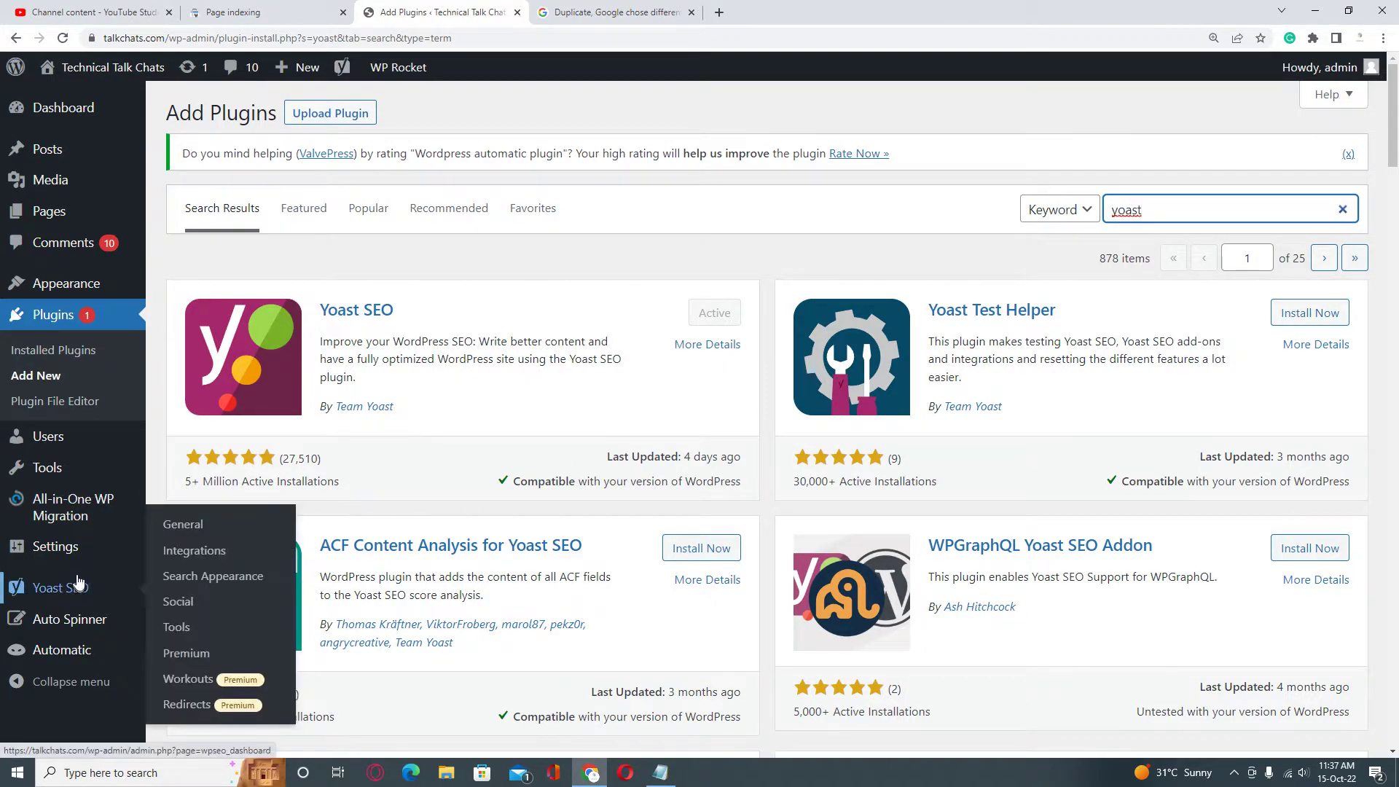
Open the homepage page for editing and expand its Yoast SEO Advanced settings to inspect the canonical URL.
mouse_move(73, 213)
click(191, 218)
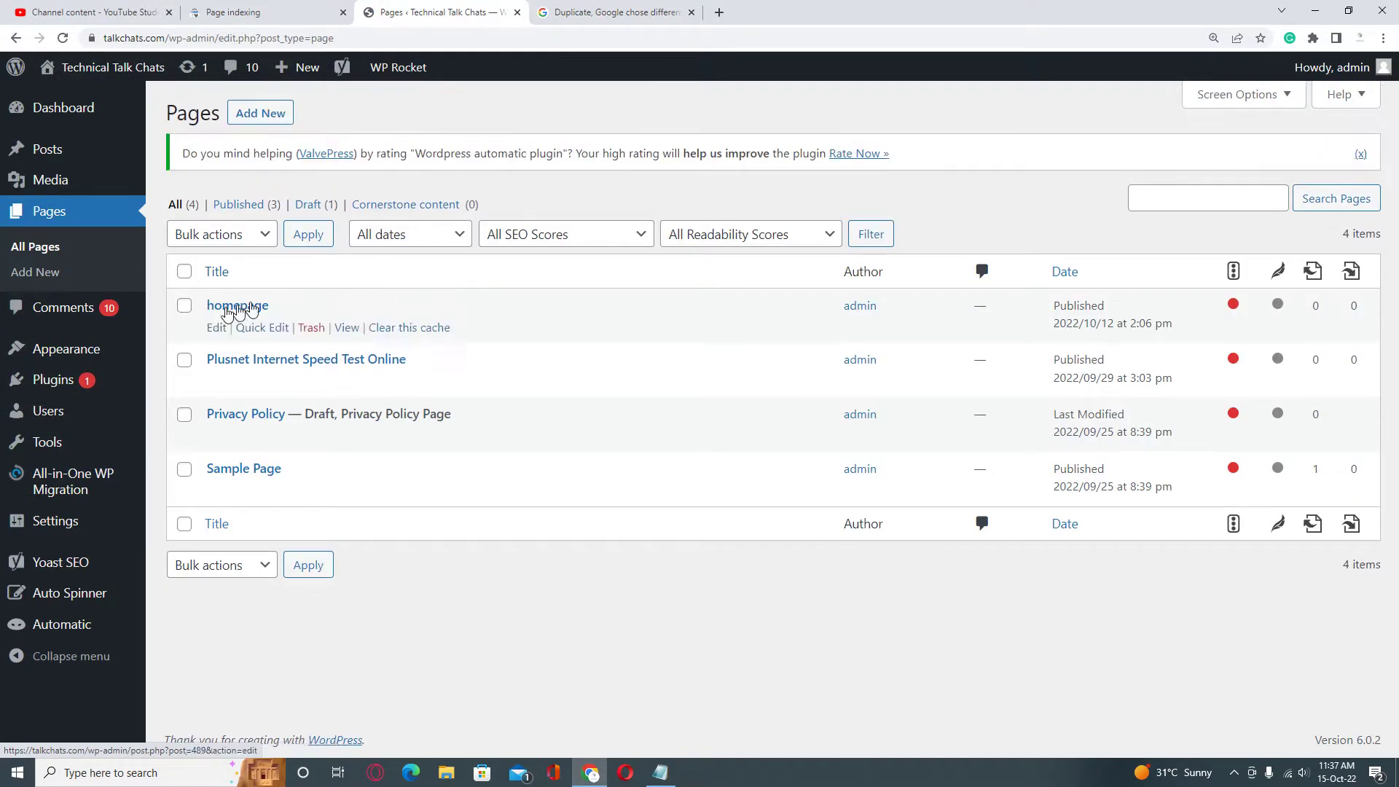
click(217, 329)
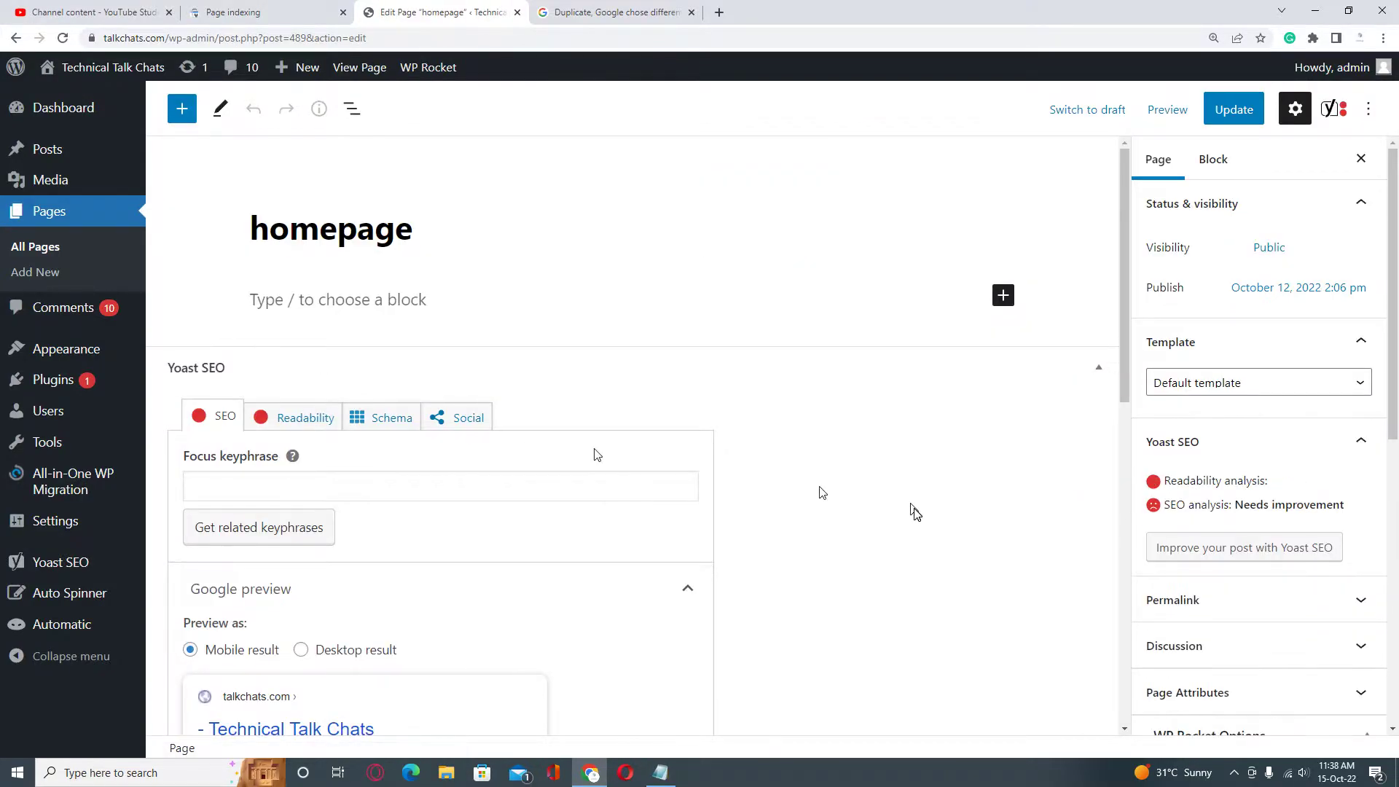
scroll(817, 498, down, 9)
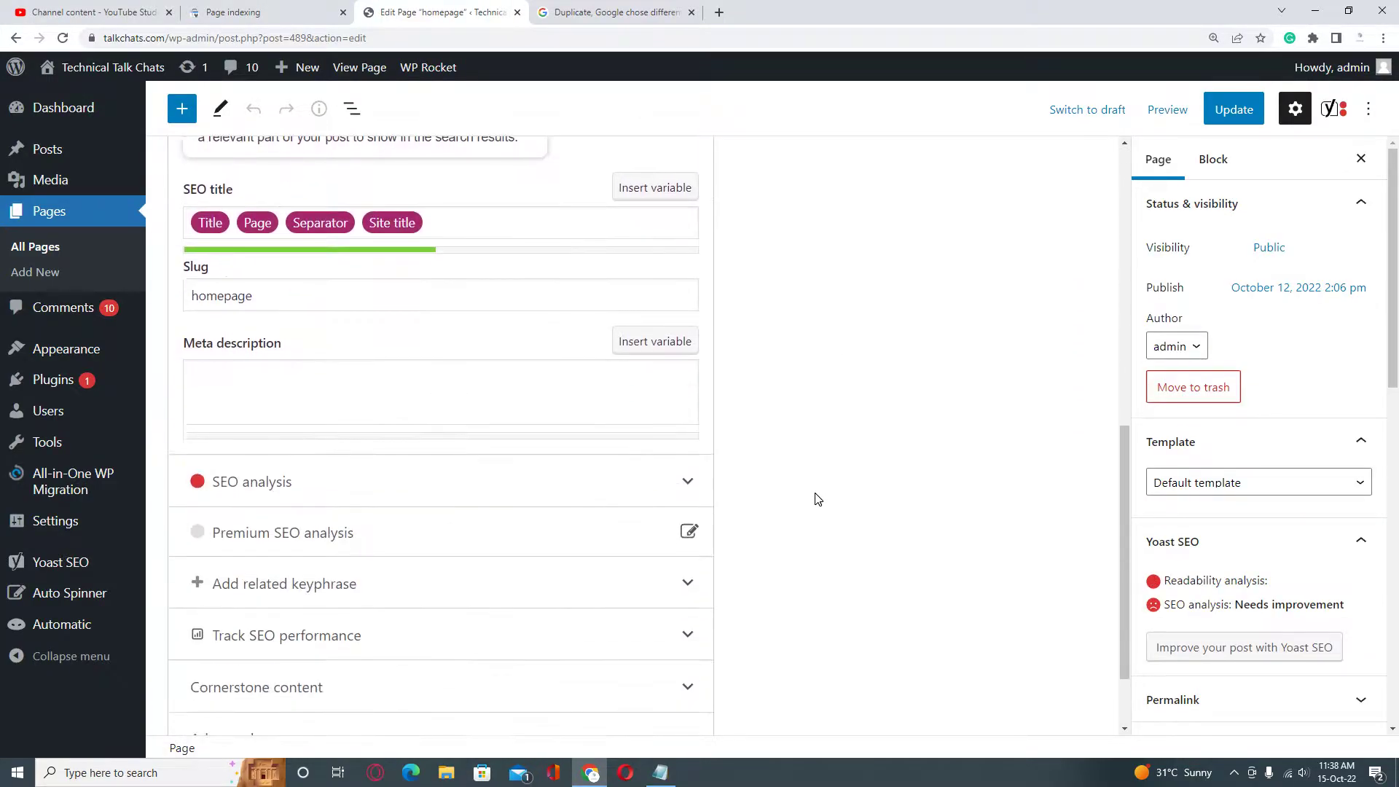
scroll(816, 497, down, 2)
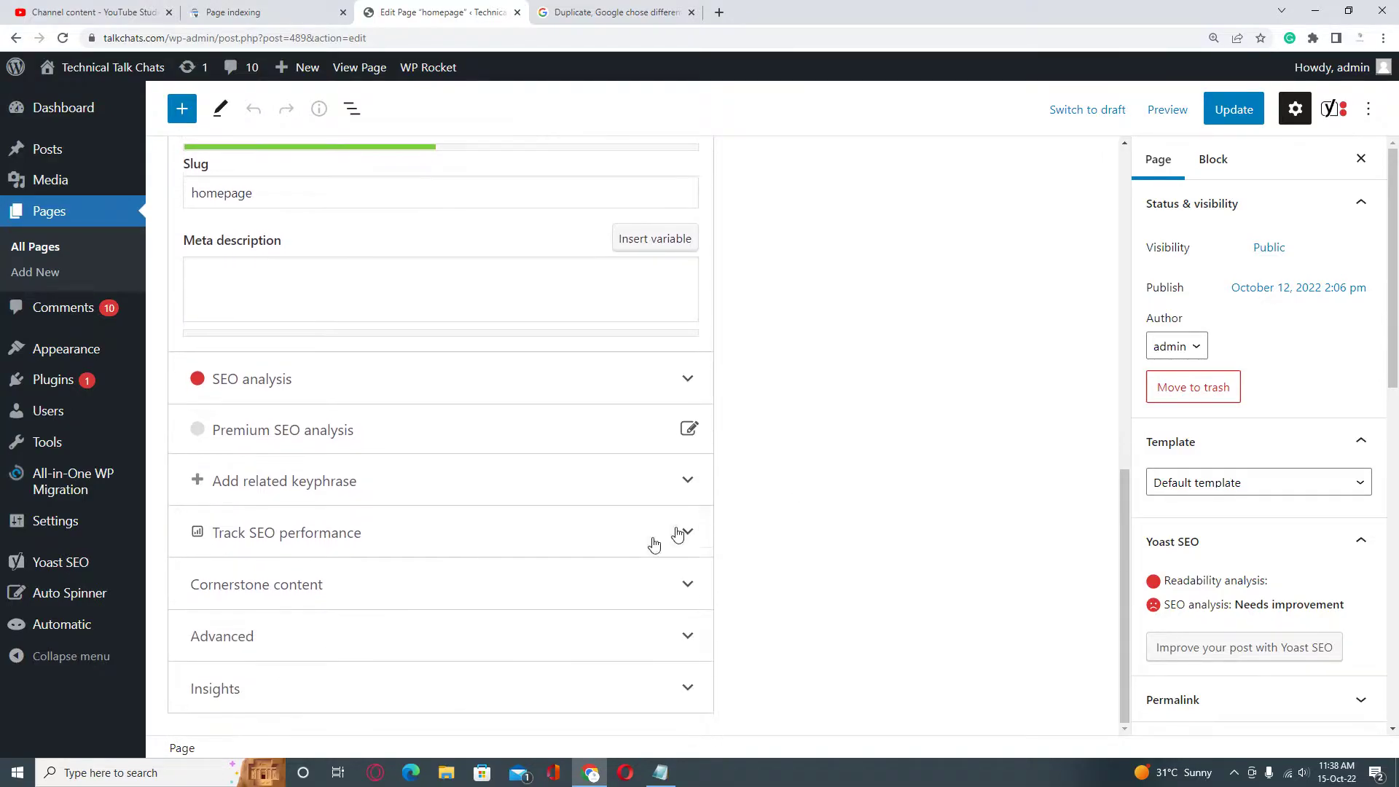
click(674, 635)
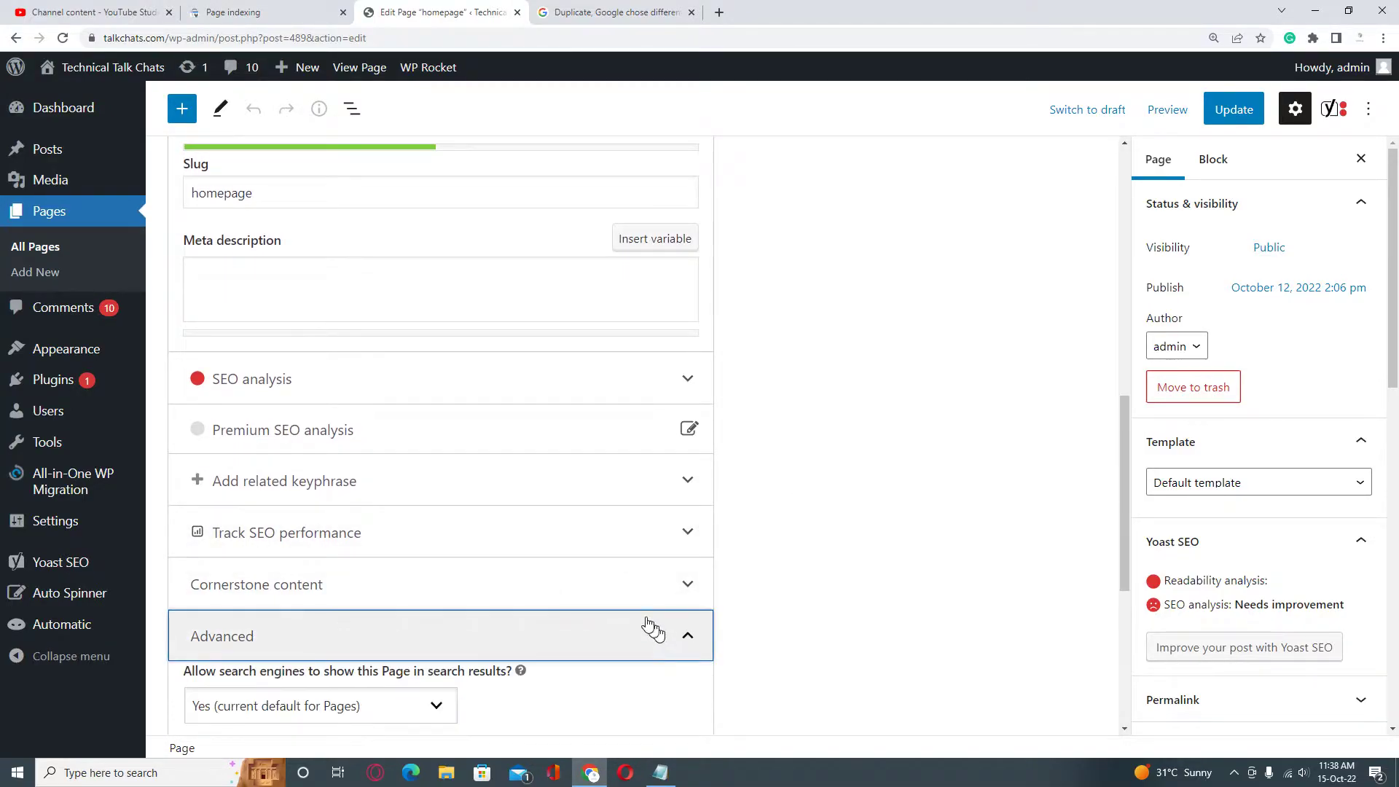
scroll(619, 619, down, 5)
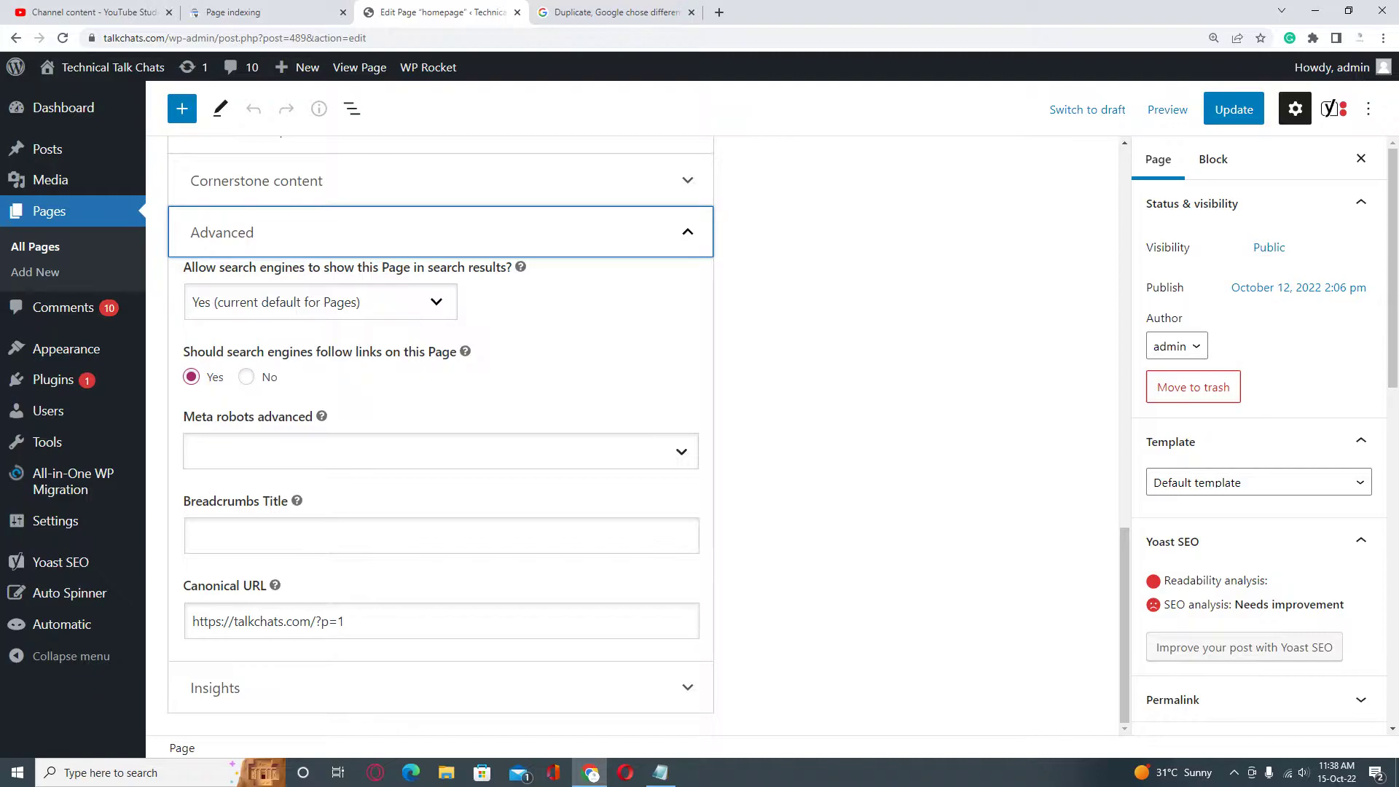
drag(364, 631, 182, 631)
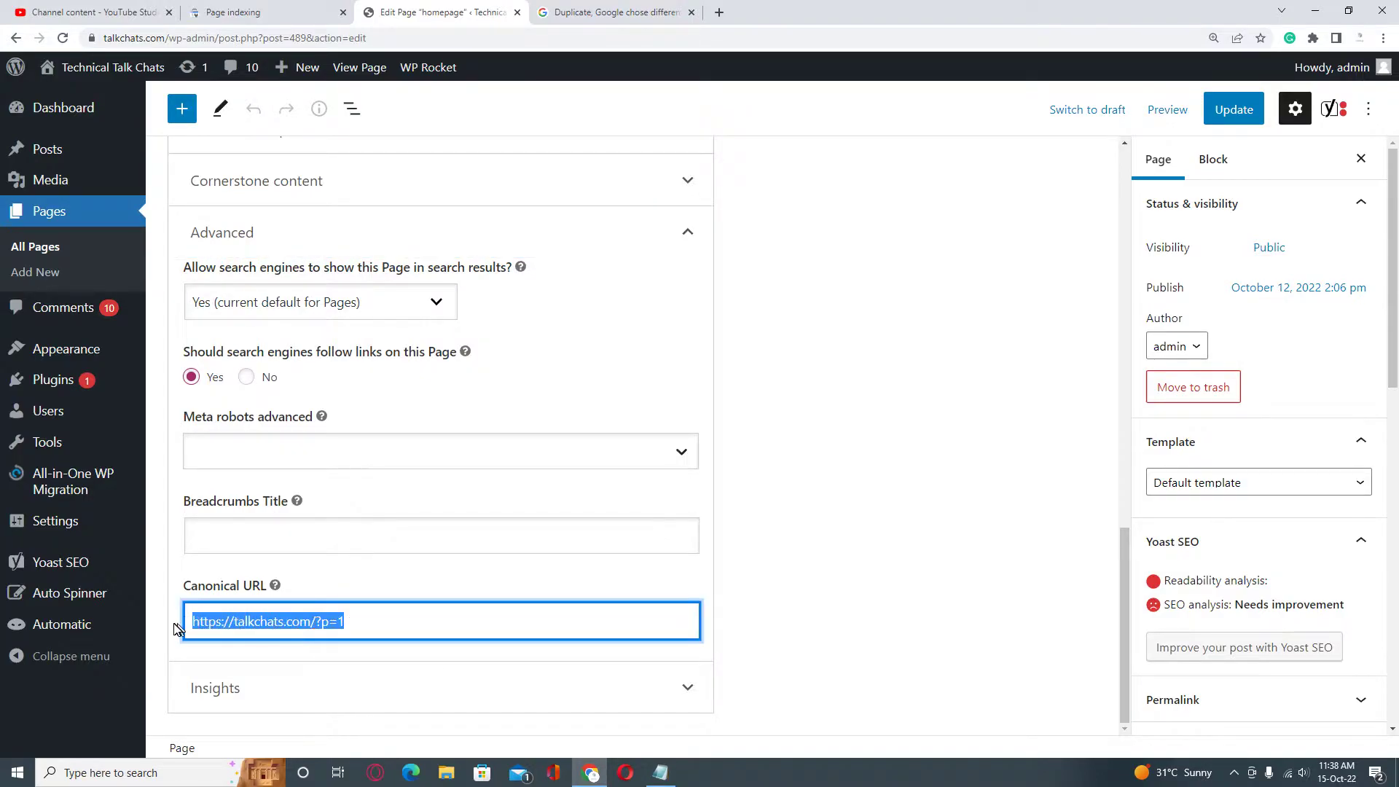
click(819, 592)
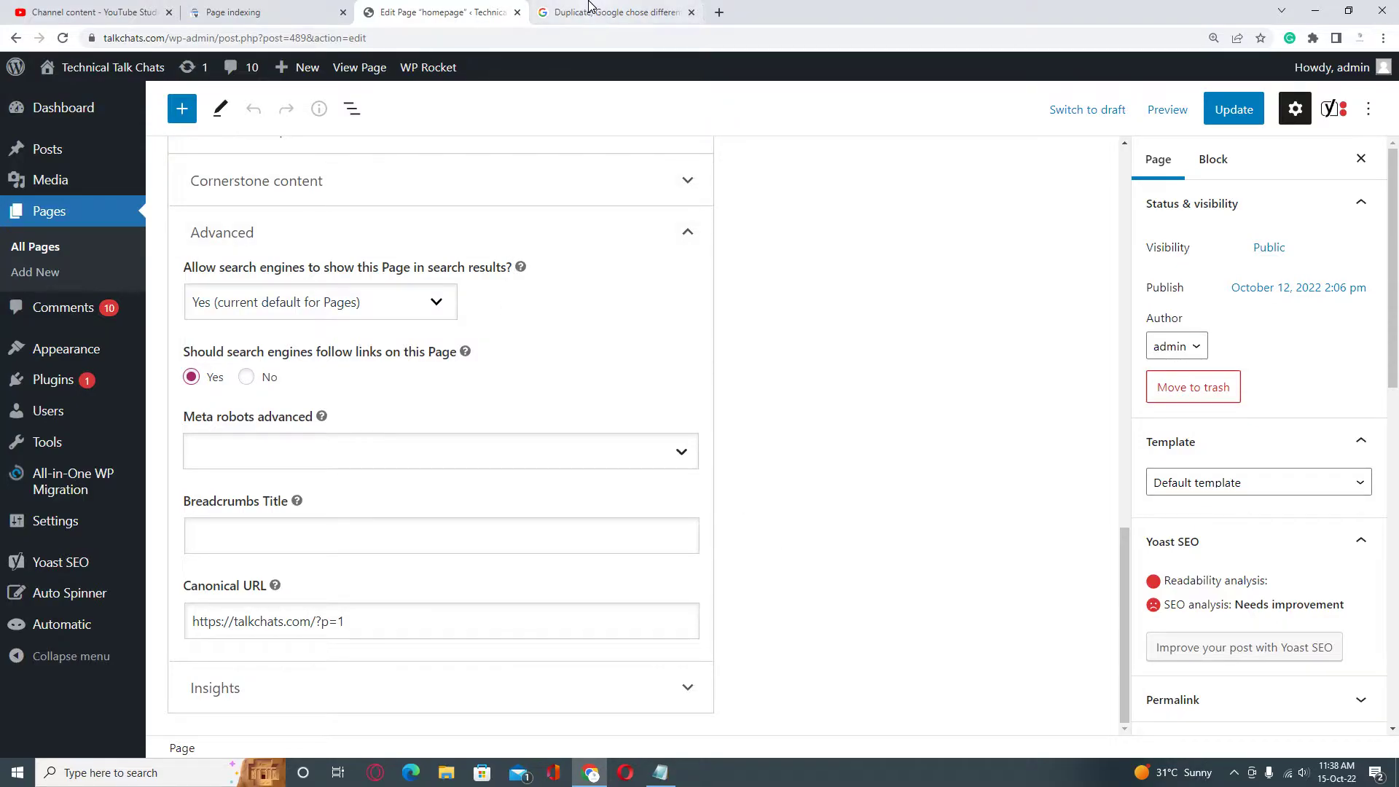
Switch to Search Console, open the "Duplicate, Google chose different canonical than user" issue and select its example URL.
click(306, 10)
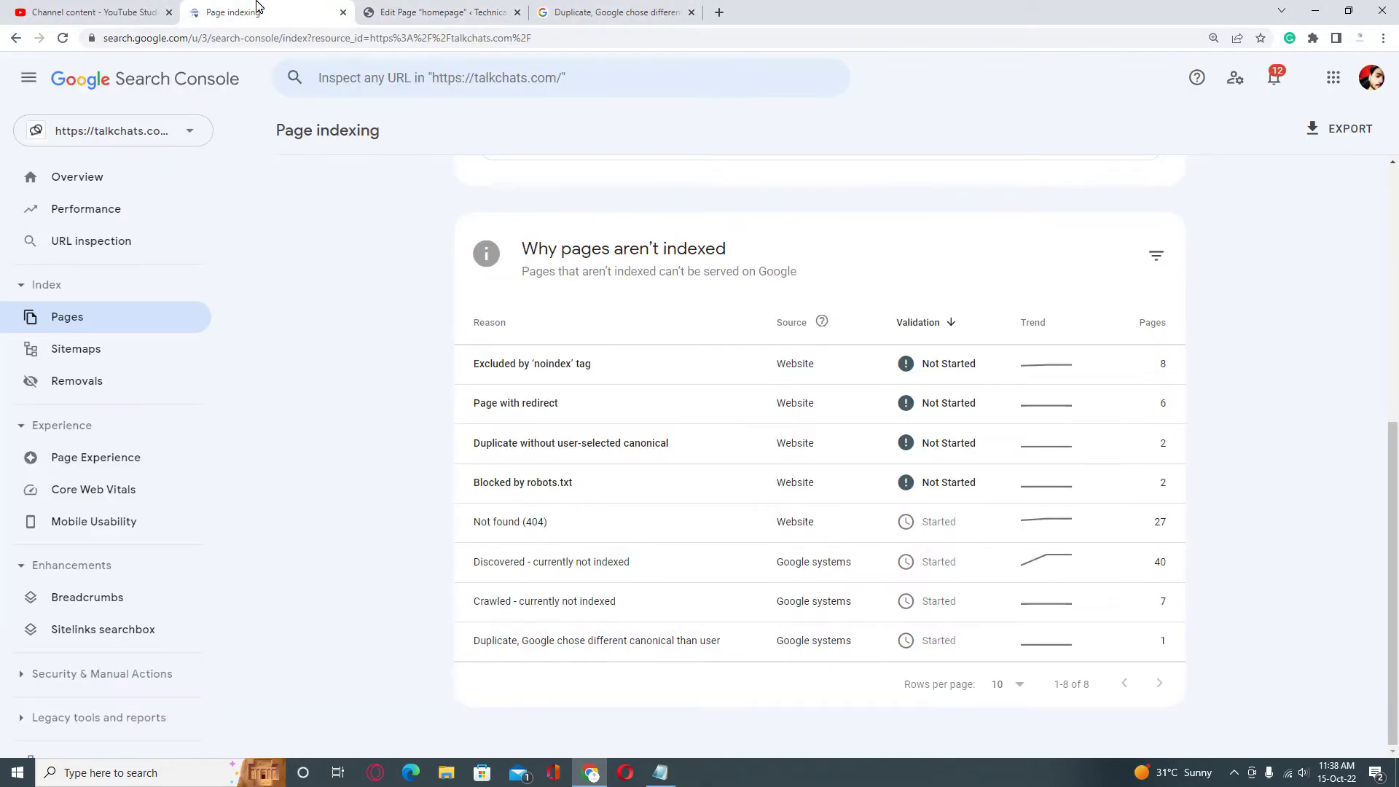
click(653, 641)
scroll(626, 623, down, 3)
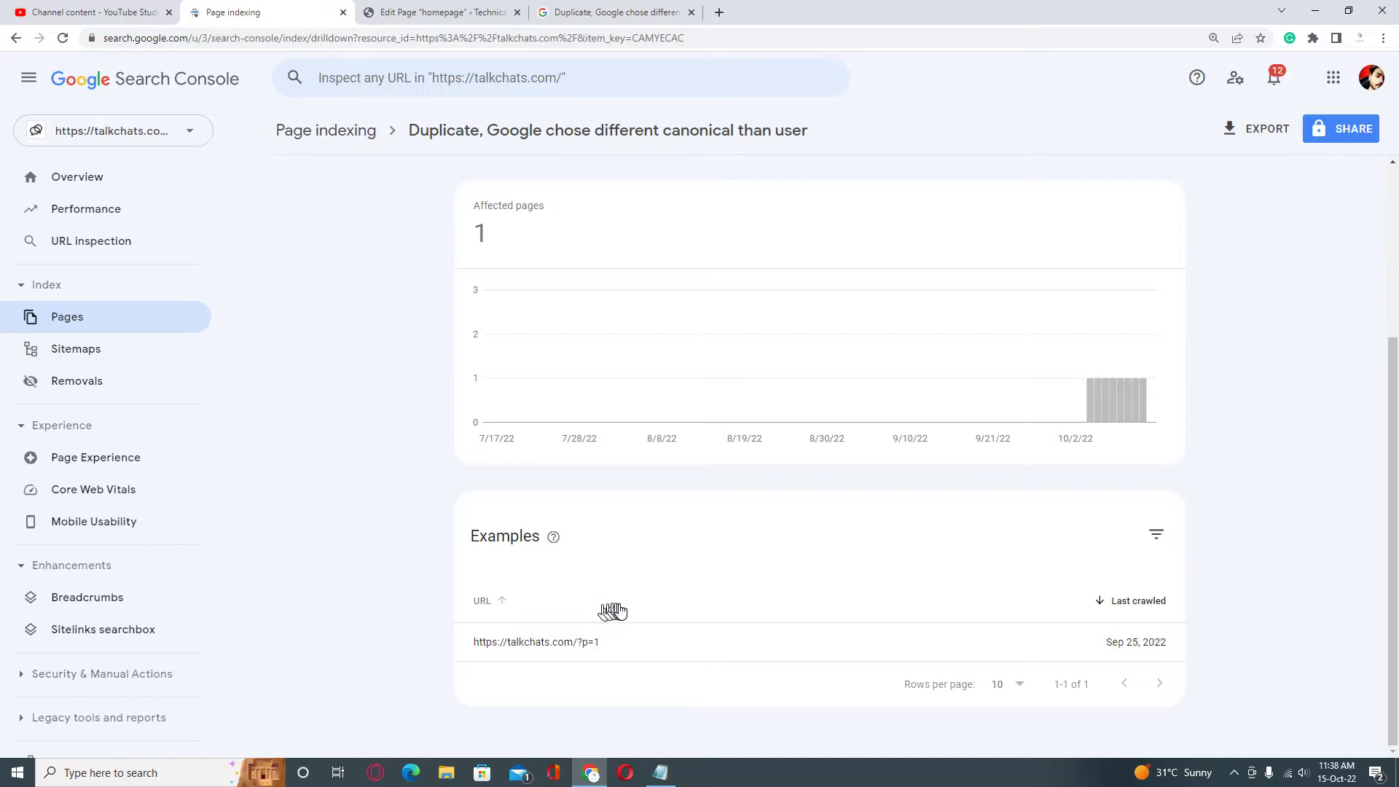
drag(628, 641, 477, 655)
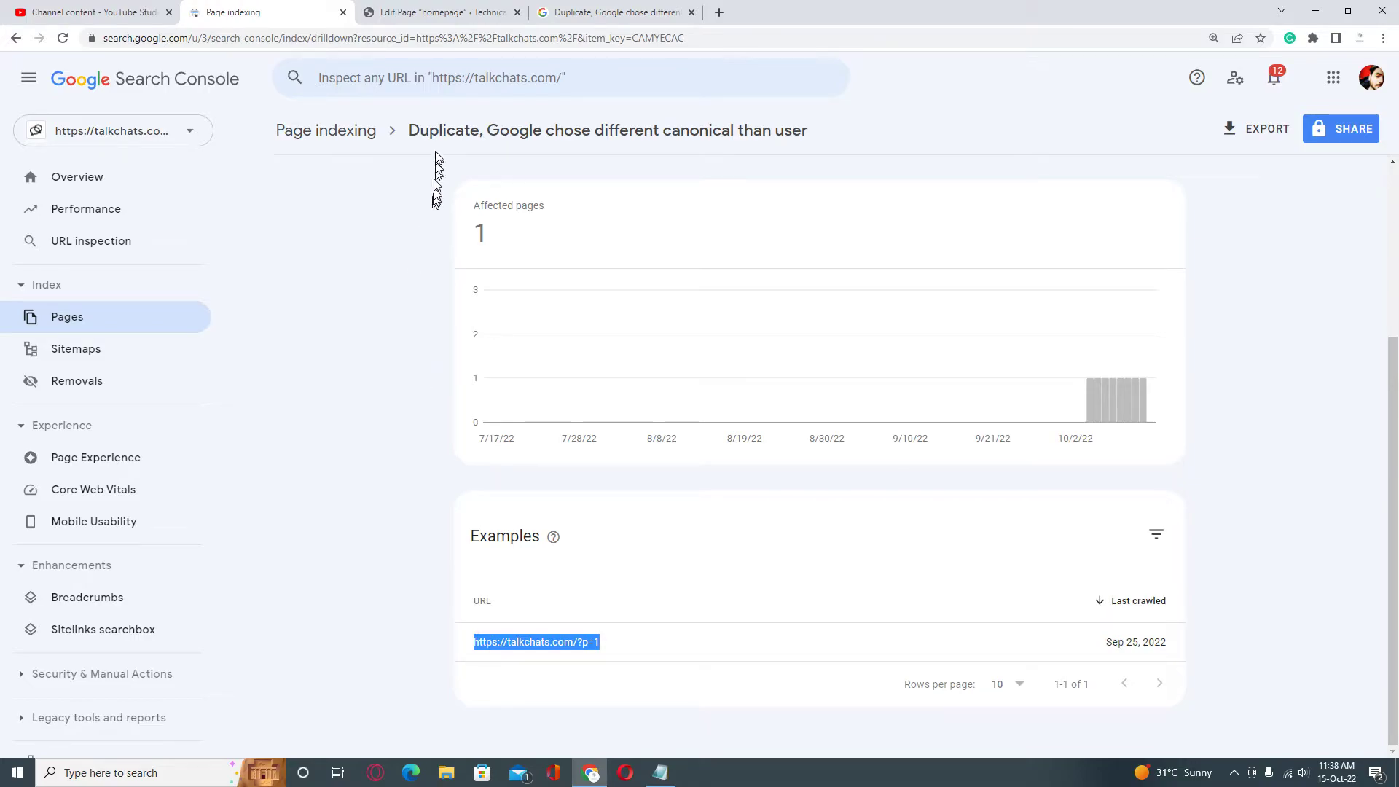
Compare the affected URL in Search Console with the canonical URL in the WordPress homepage editor.
click(439, 7)
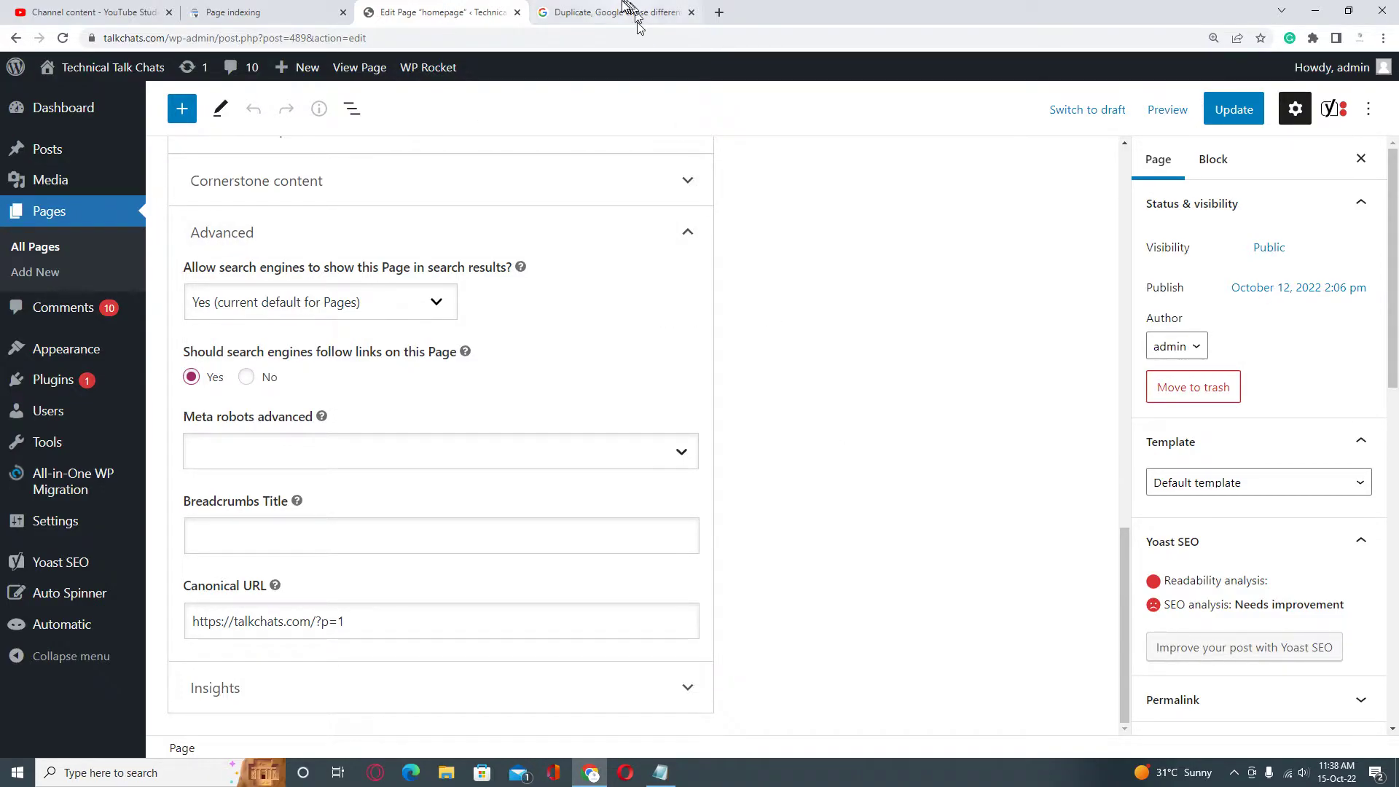
click(263, 12)
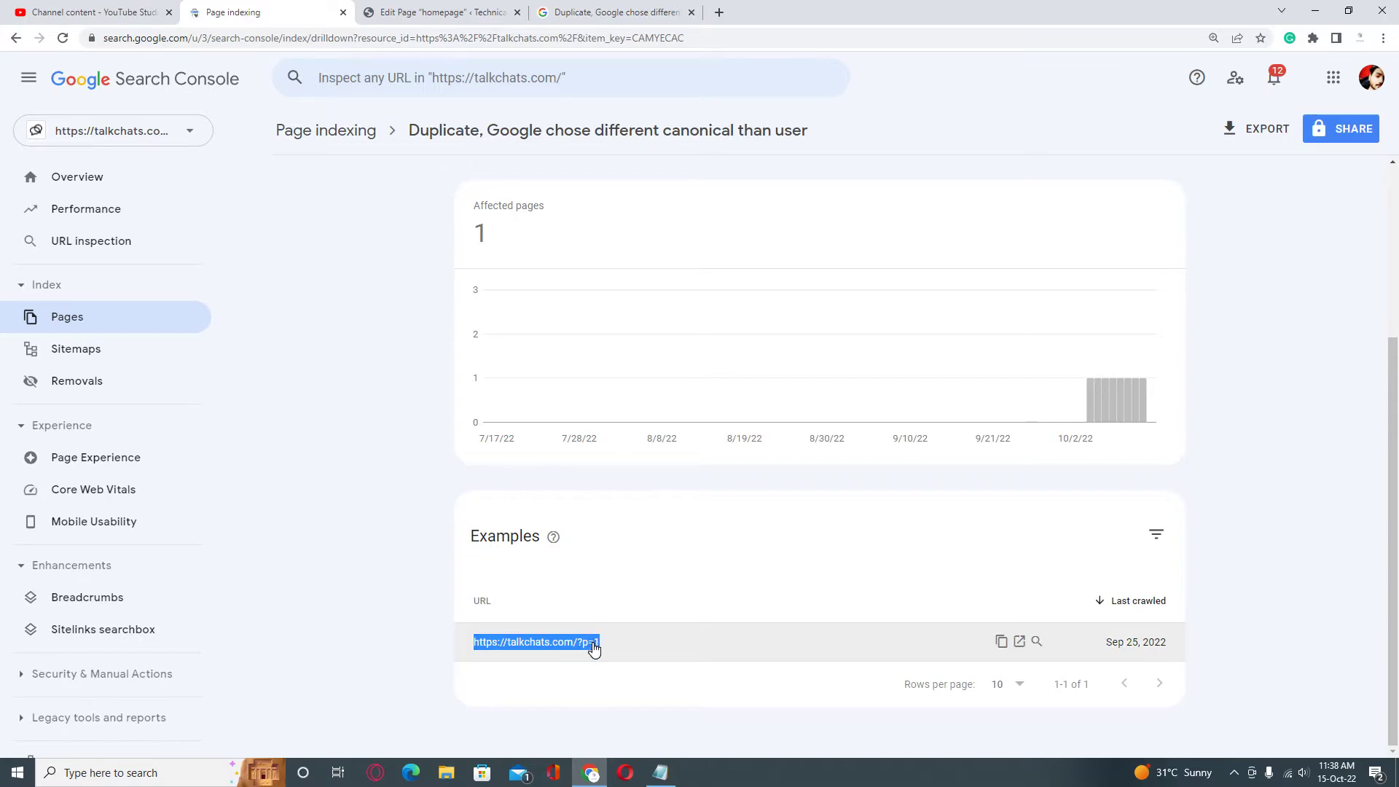
click(453, 9)
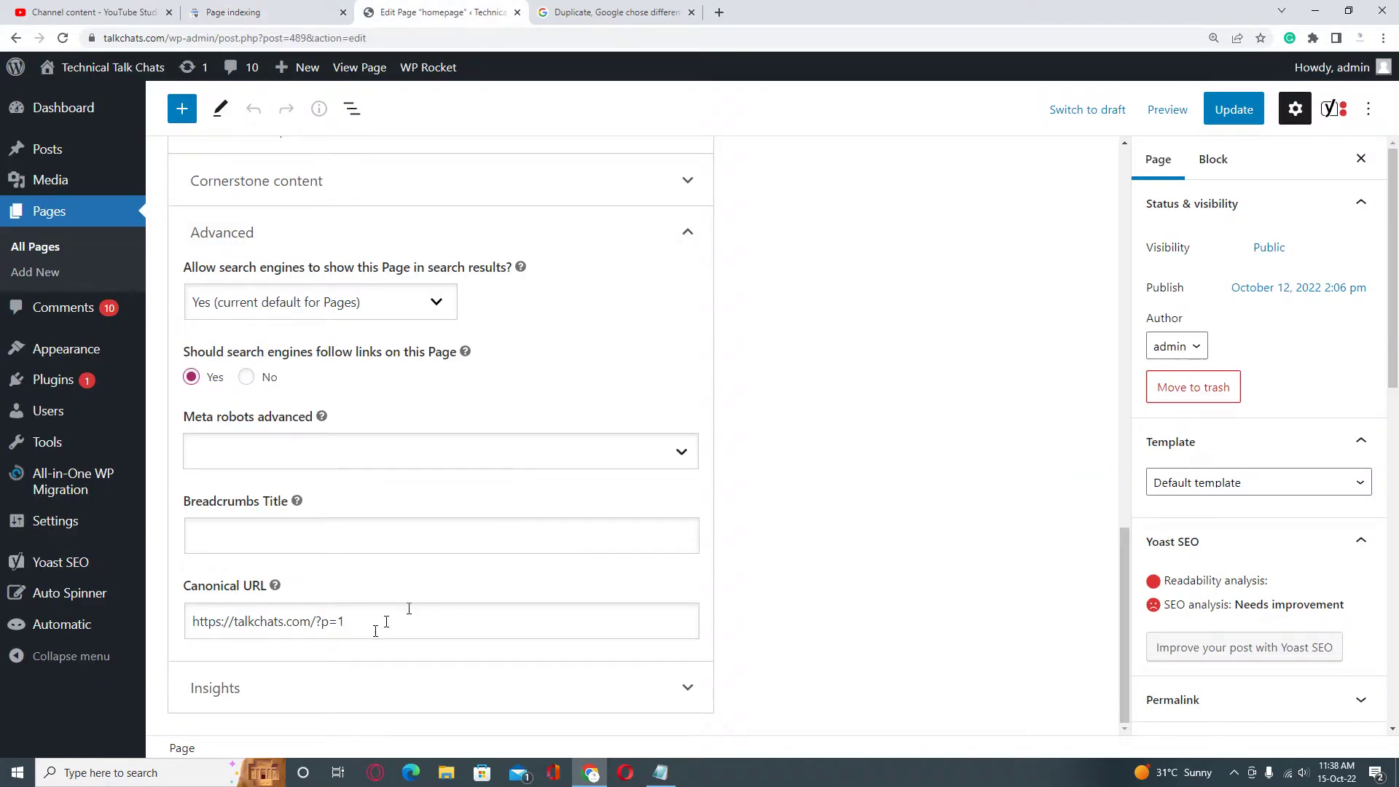
Check the homepage's canonical URL entry and update the page.
drag(384, 622, 191, 621)
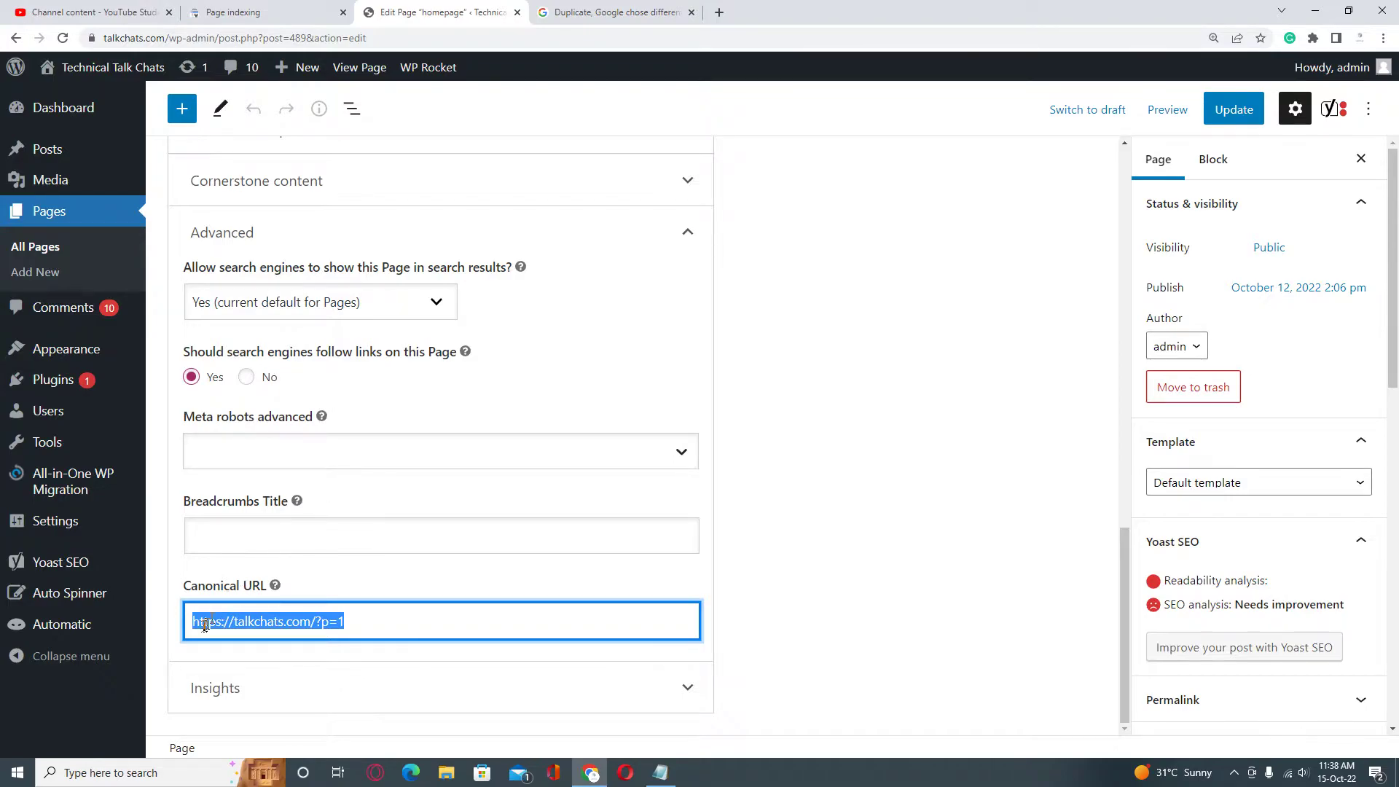
click(386, 631)
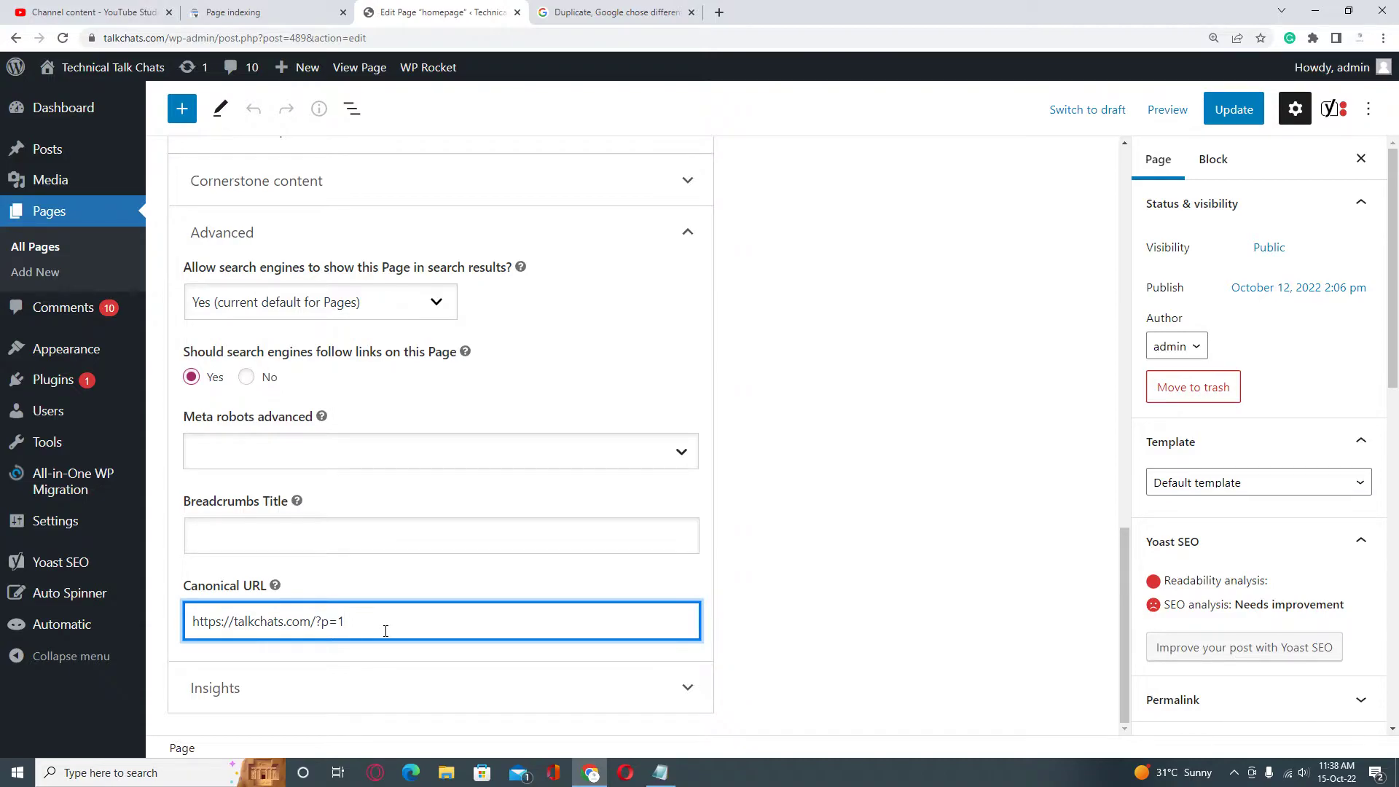
click(838, 474)
click(1236, 113)
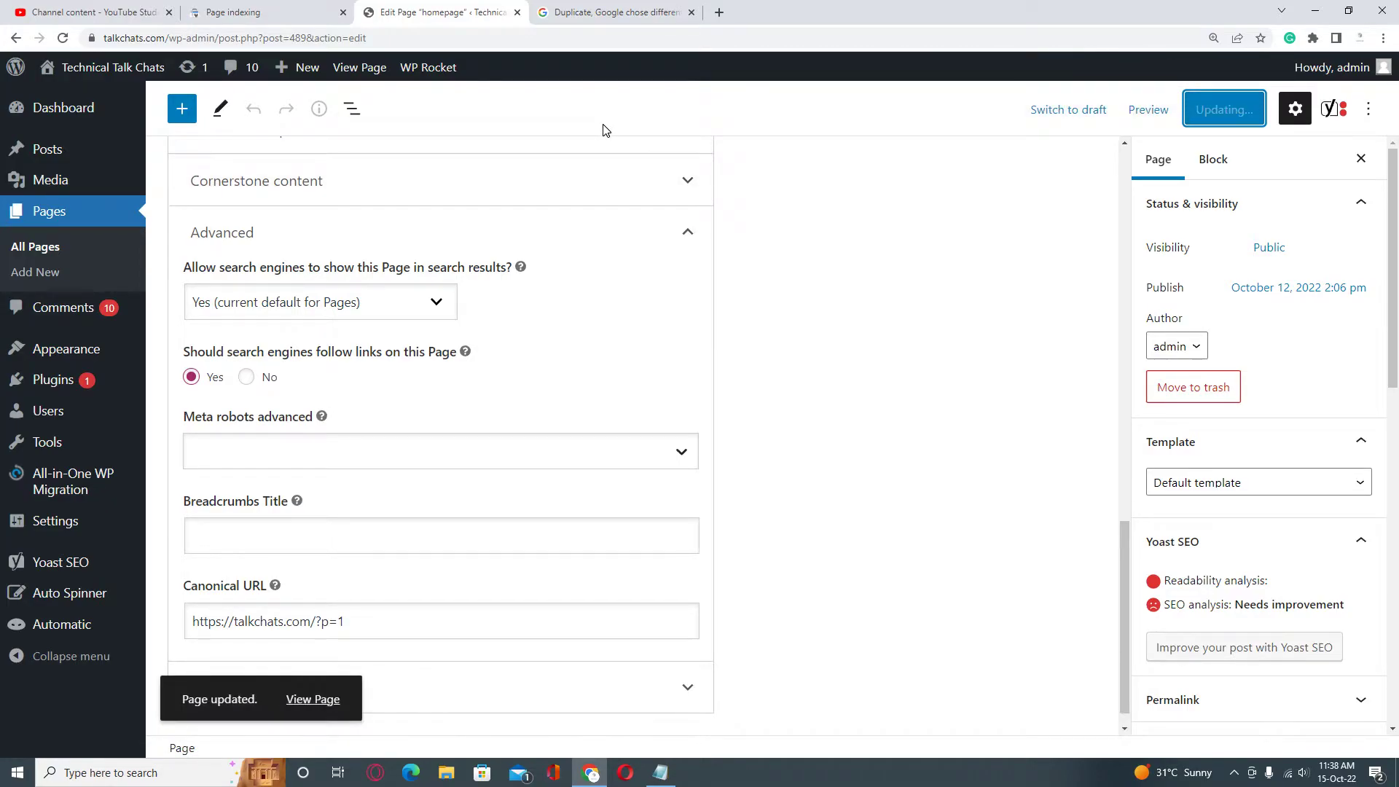
click(244, 6)
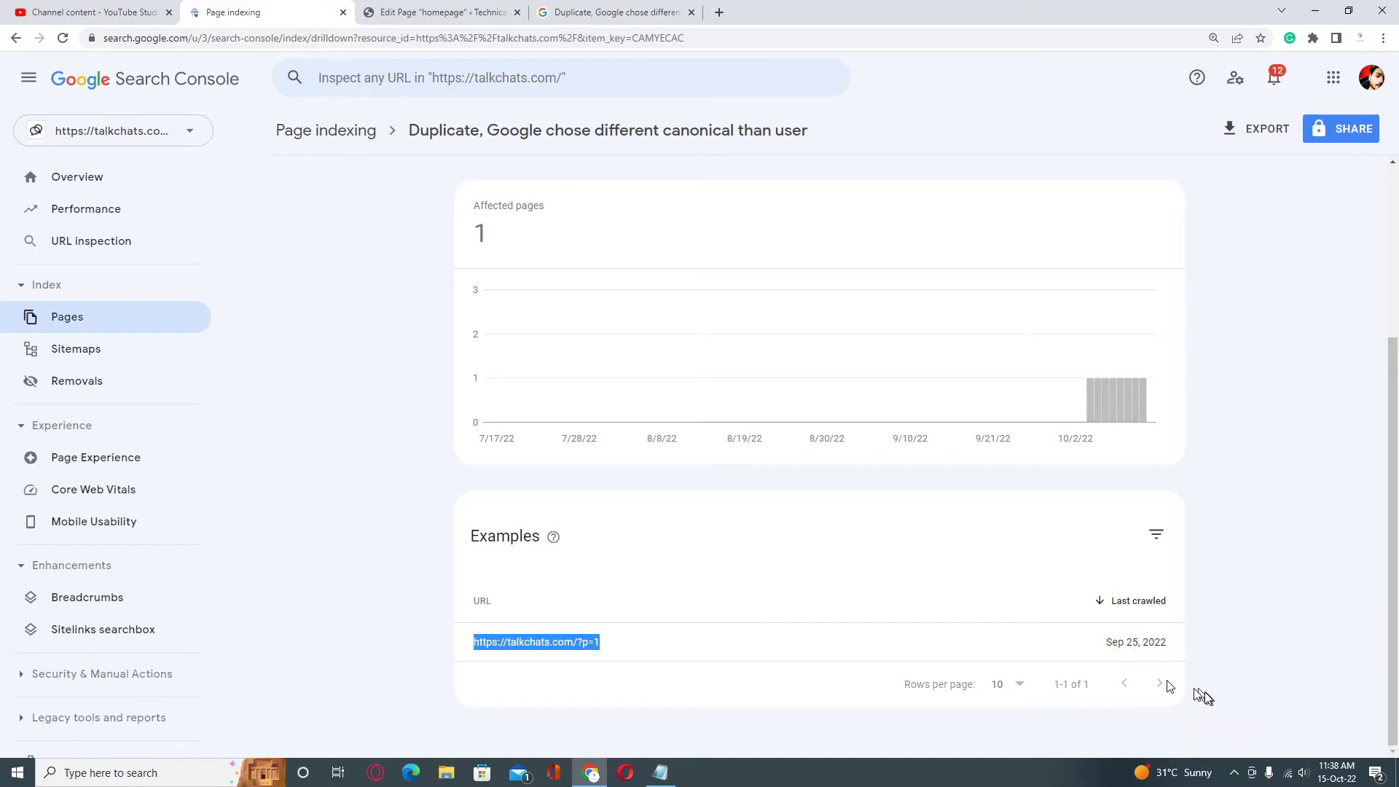
click(1039, 641)
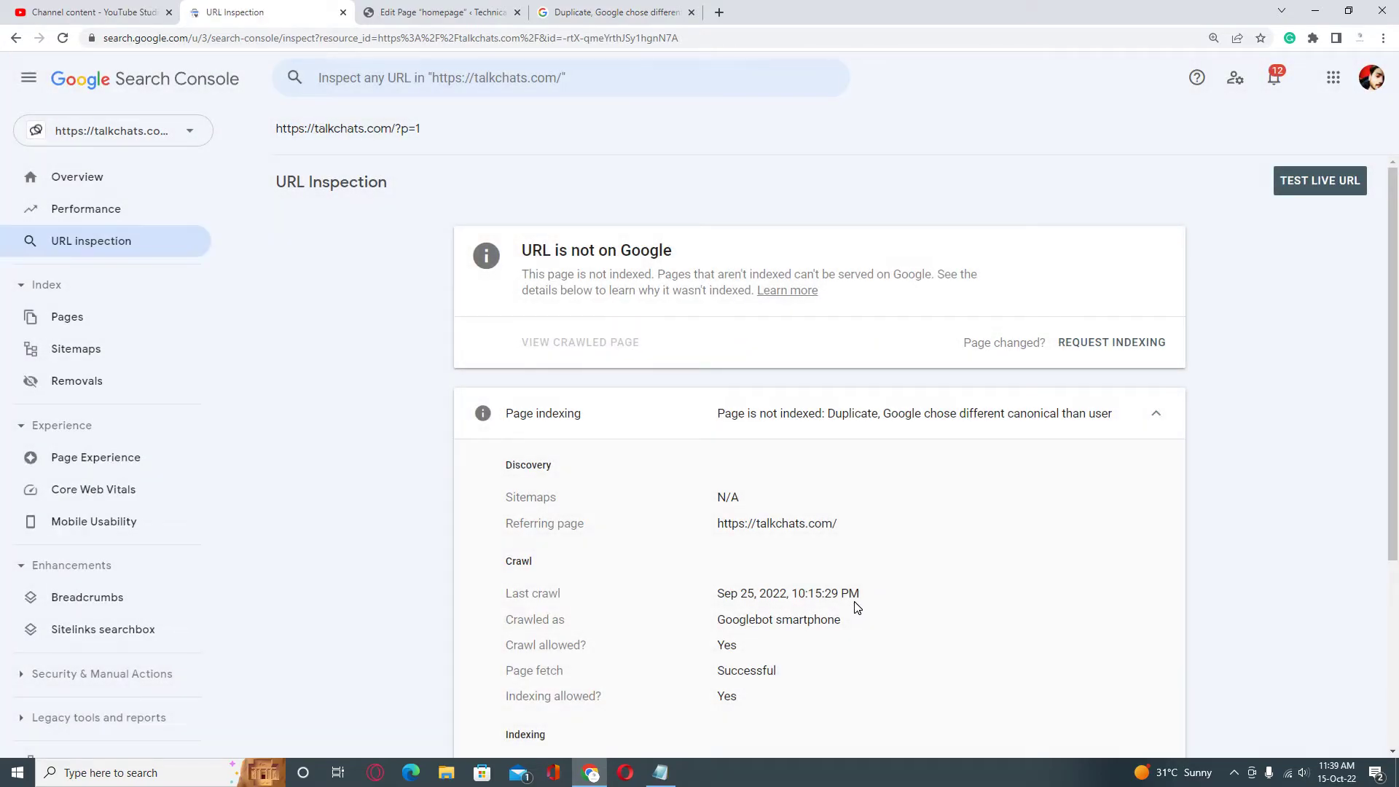
click(1320, 182)
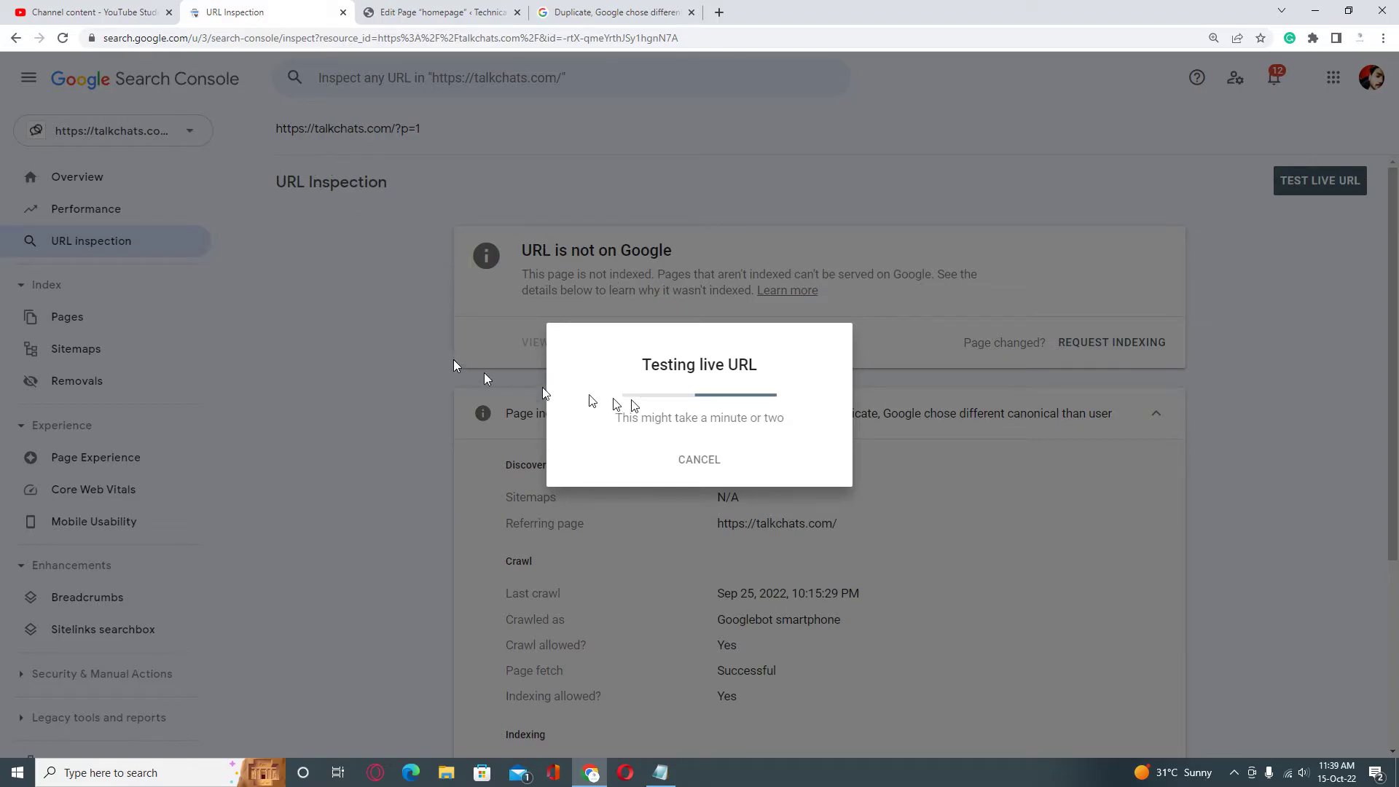
Return to the WordPress homepage editor and recheck the canonical URL in the Yoast SEO Advanced settings.
key(ctrl+Tab)
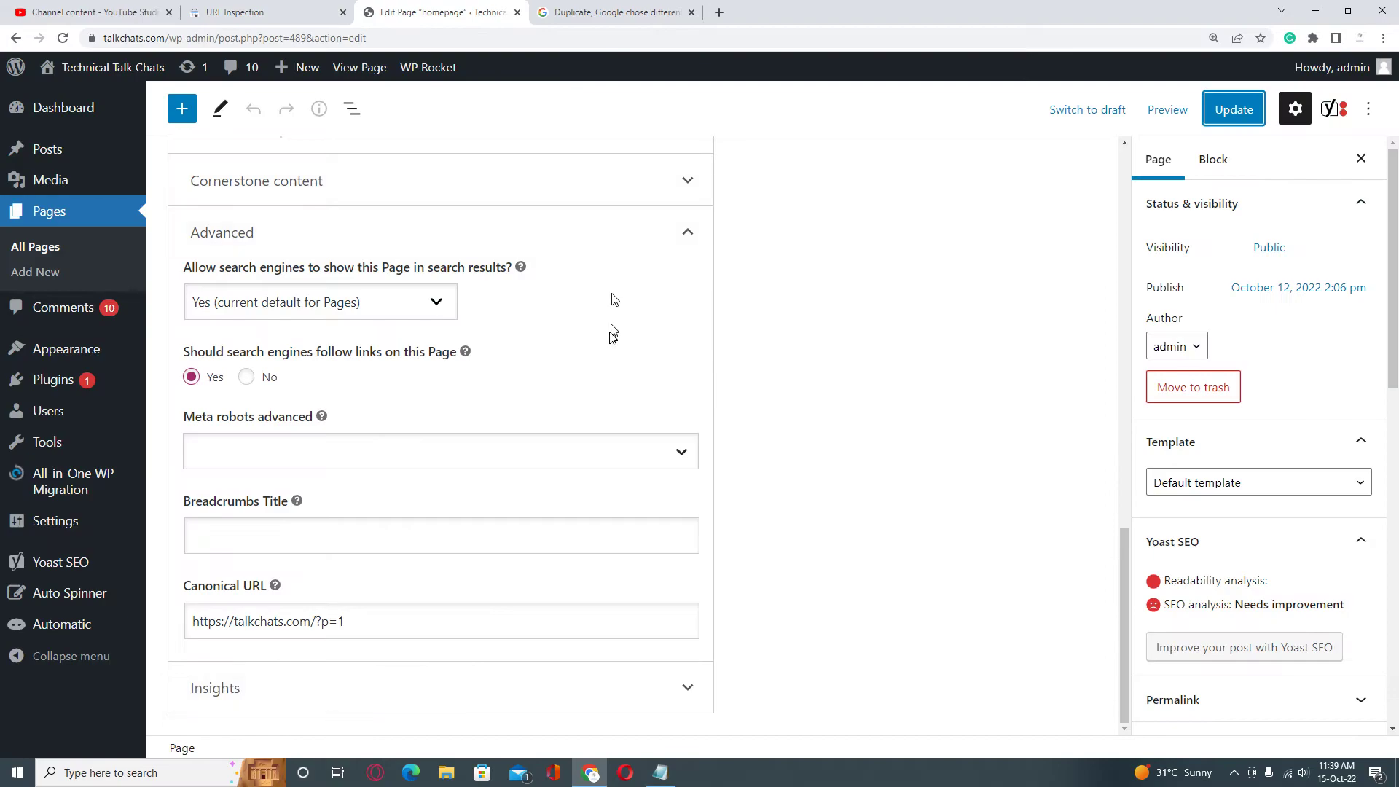
scroll(615, 335, up, 10)
scroll(619, 333, up, 3)
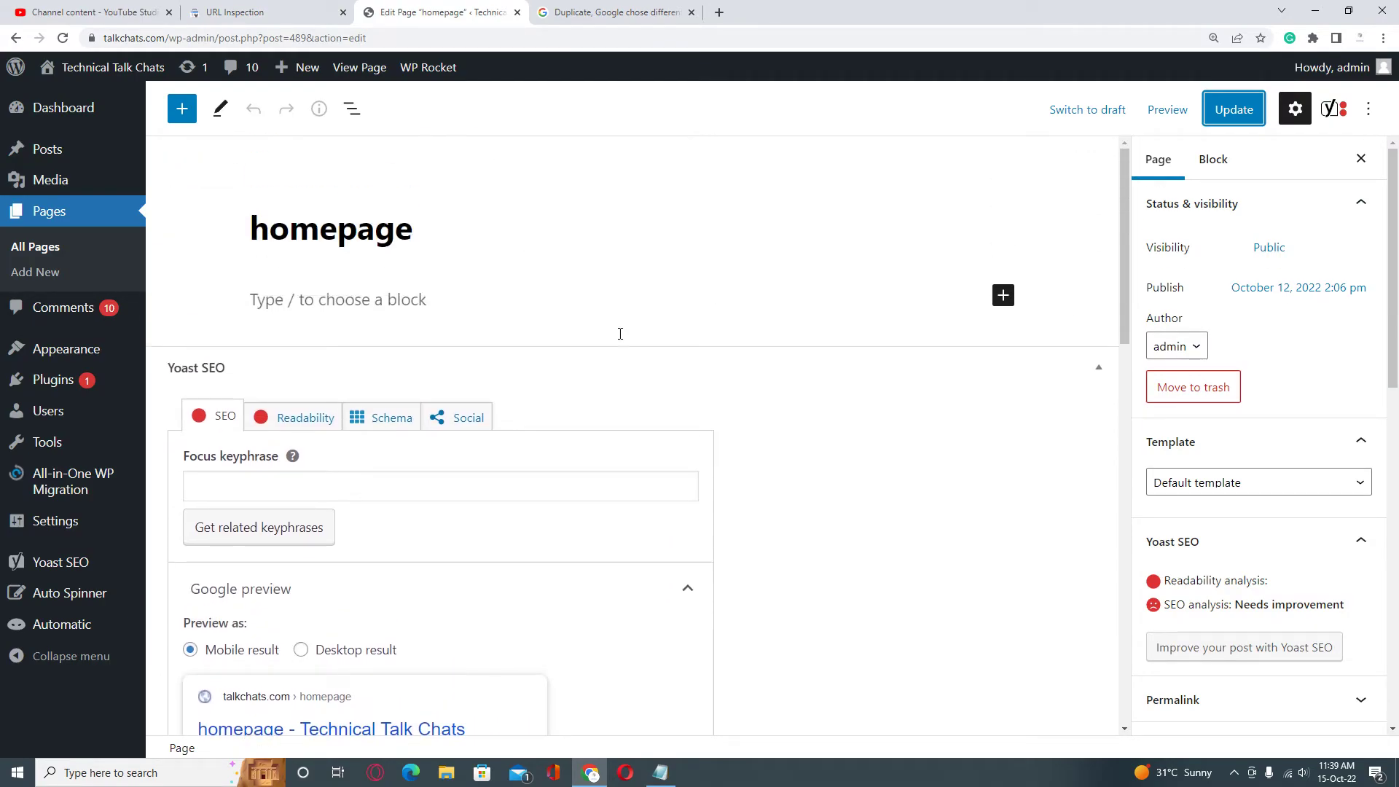
scroll(500, 372, down, 15)
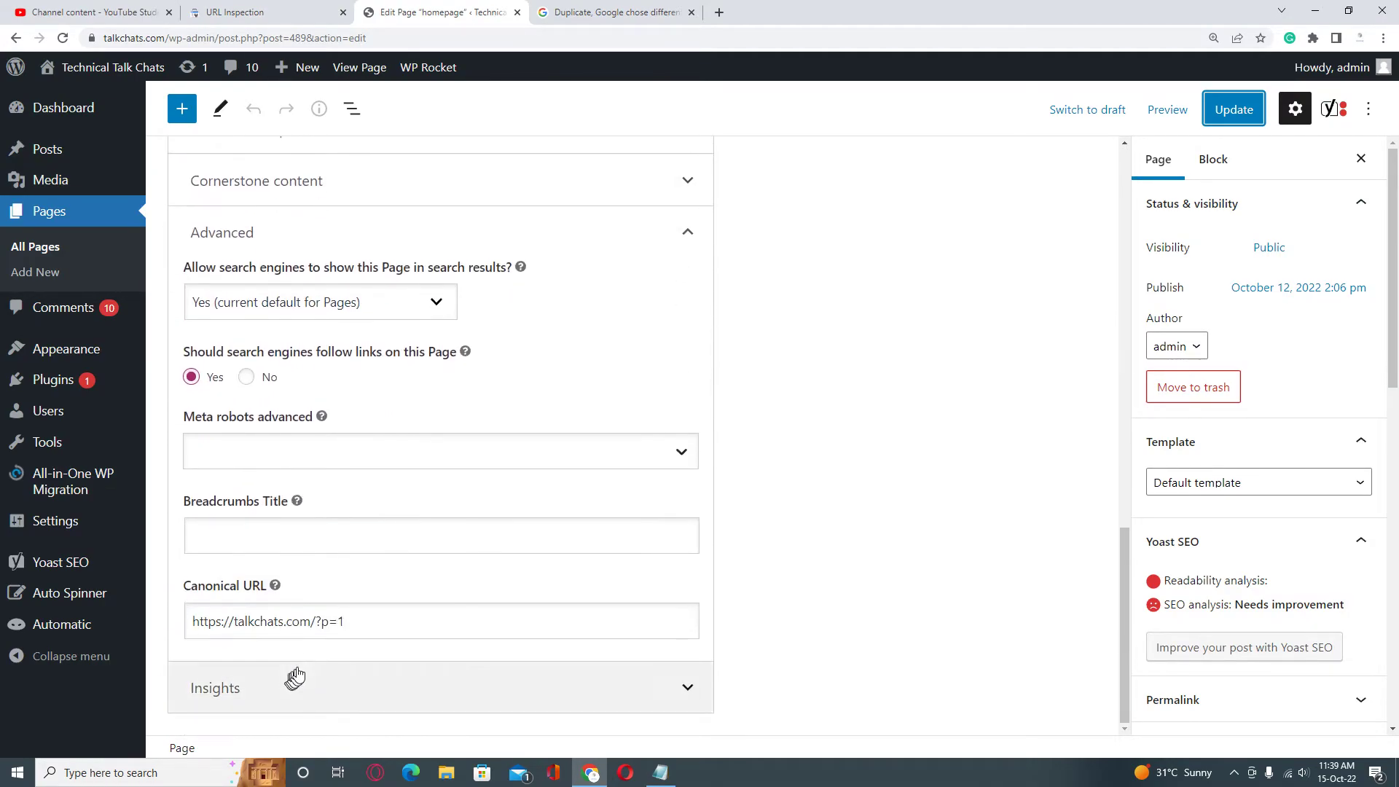
click(441, 621)
drag(431, 623, 191, 623)
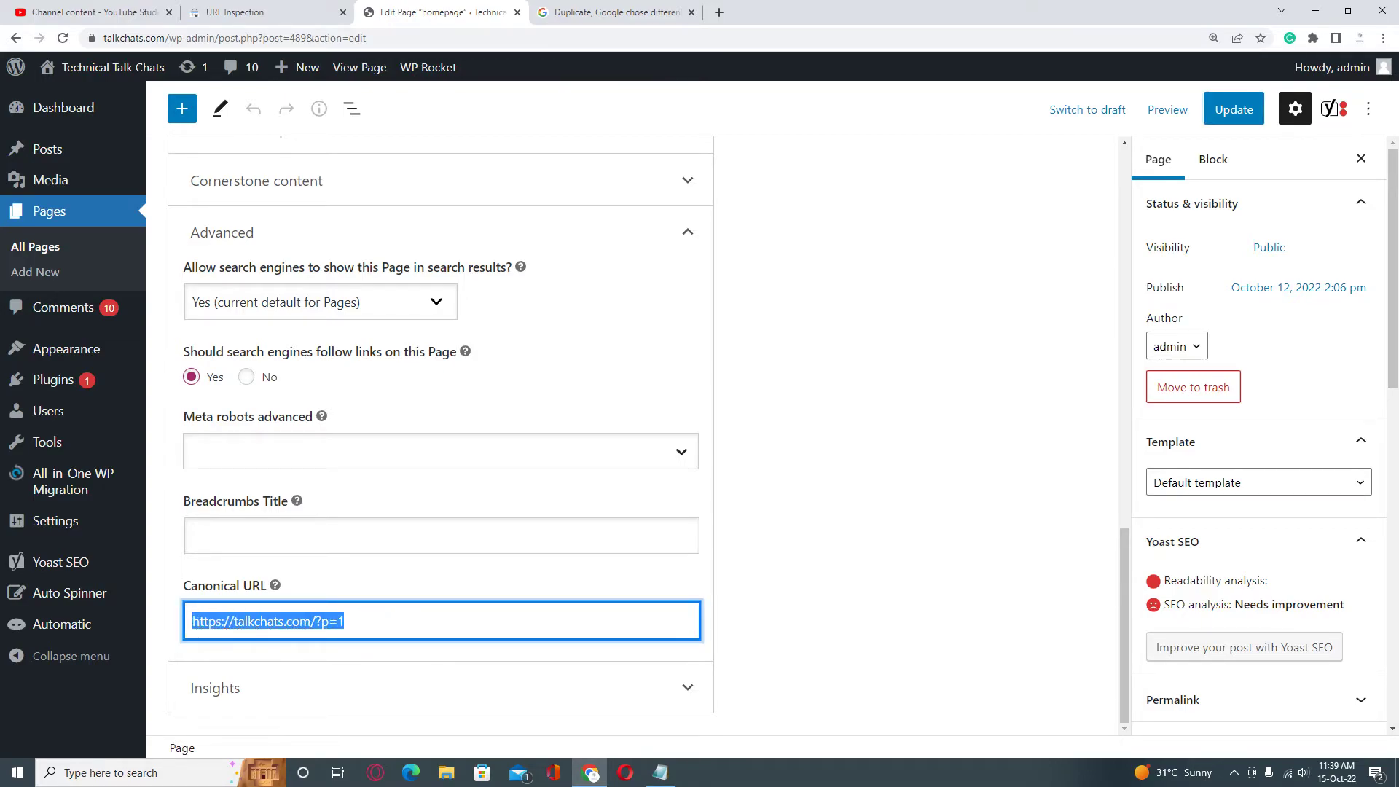
Check the live test result in Search Console, and reopen the duplicate canonical issue from the page indexing report to examine its validation status.
click(222, 12)
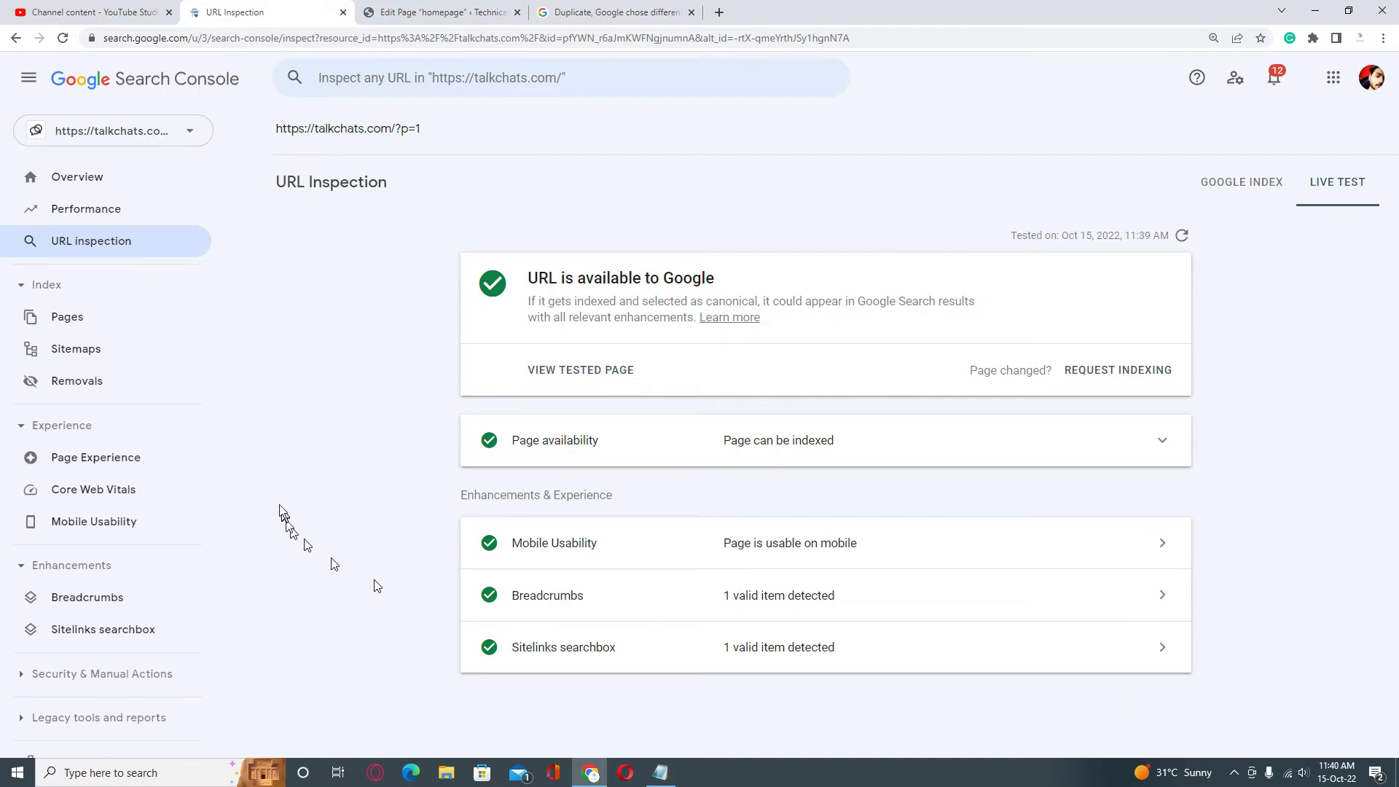
click(103, 316)
scroll(687, 400, down, 5)
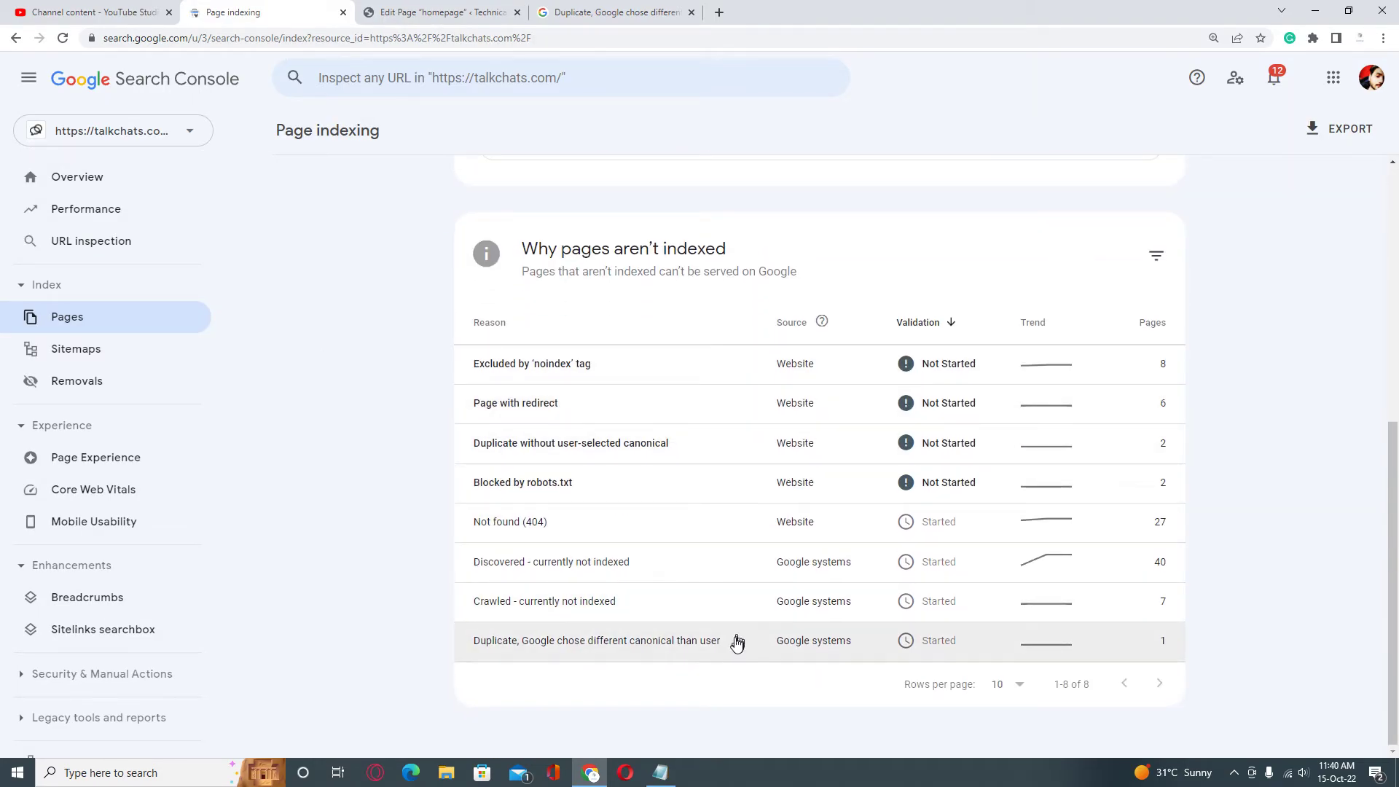
click(736, 646)
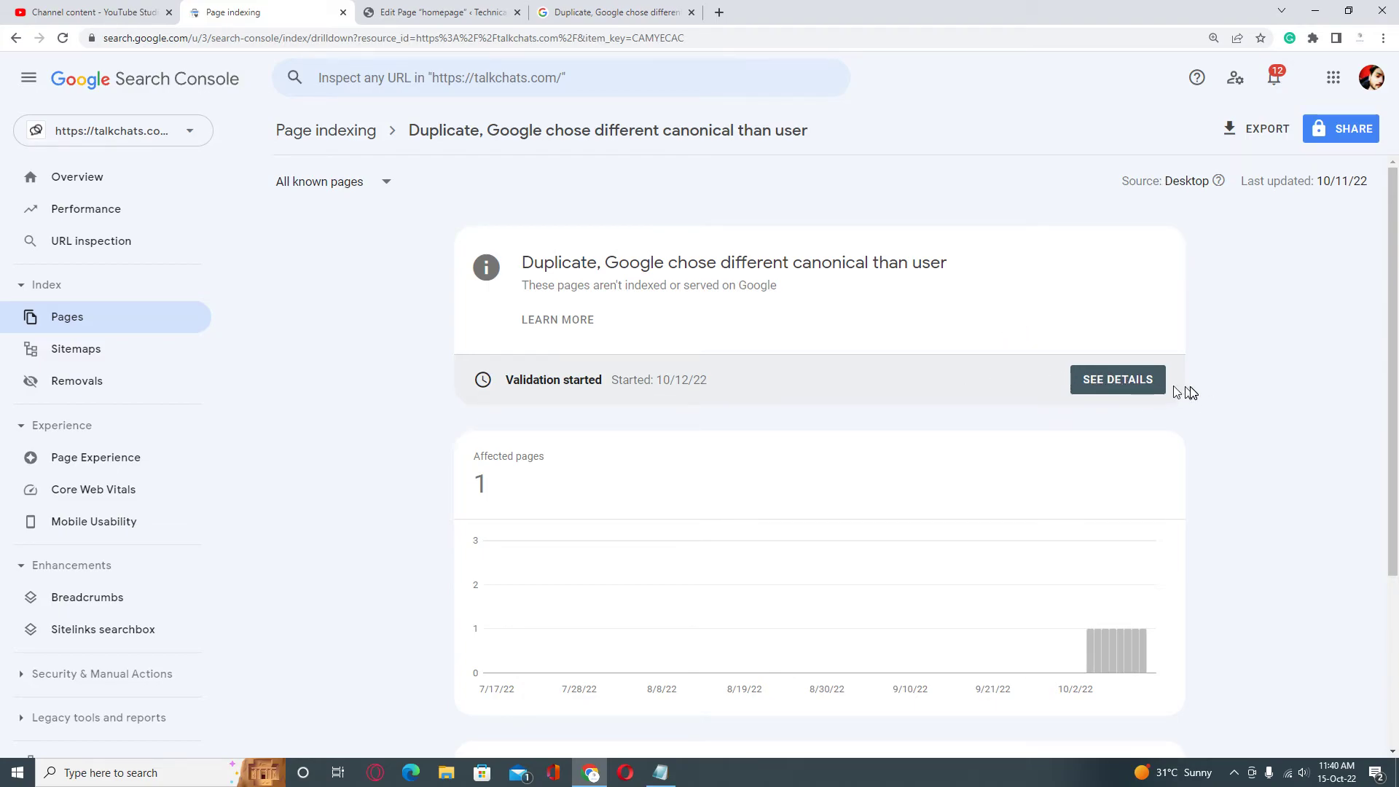
triple_click(1020, 376)
click(1012, 335)
triple_click(1049, 374)
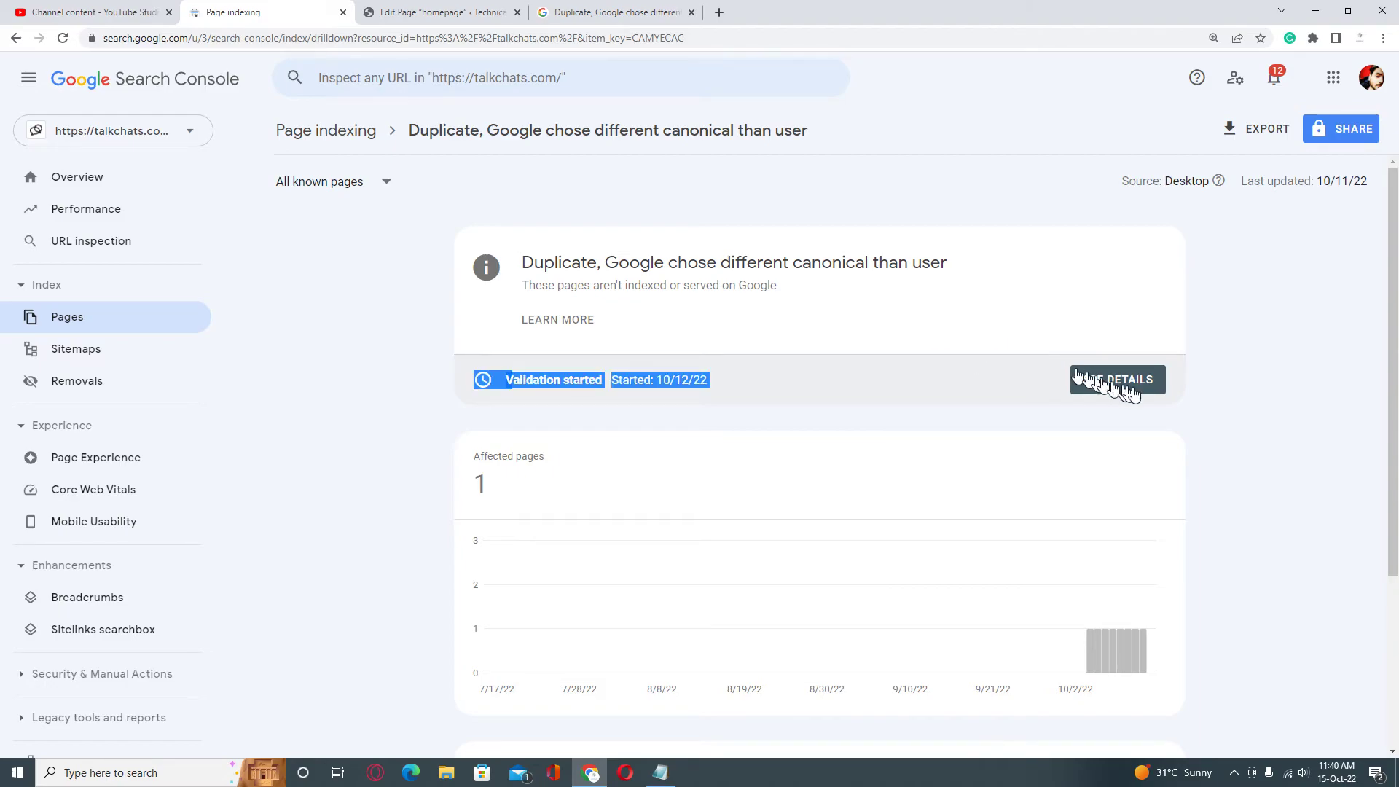
Review the validation status and start date of the duplicate canonical issue, along with its affected pages chart and example URLs.
click(1196, 406)
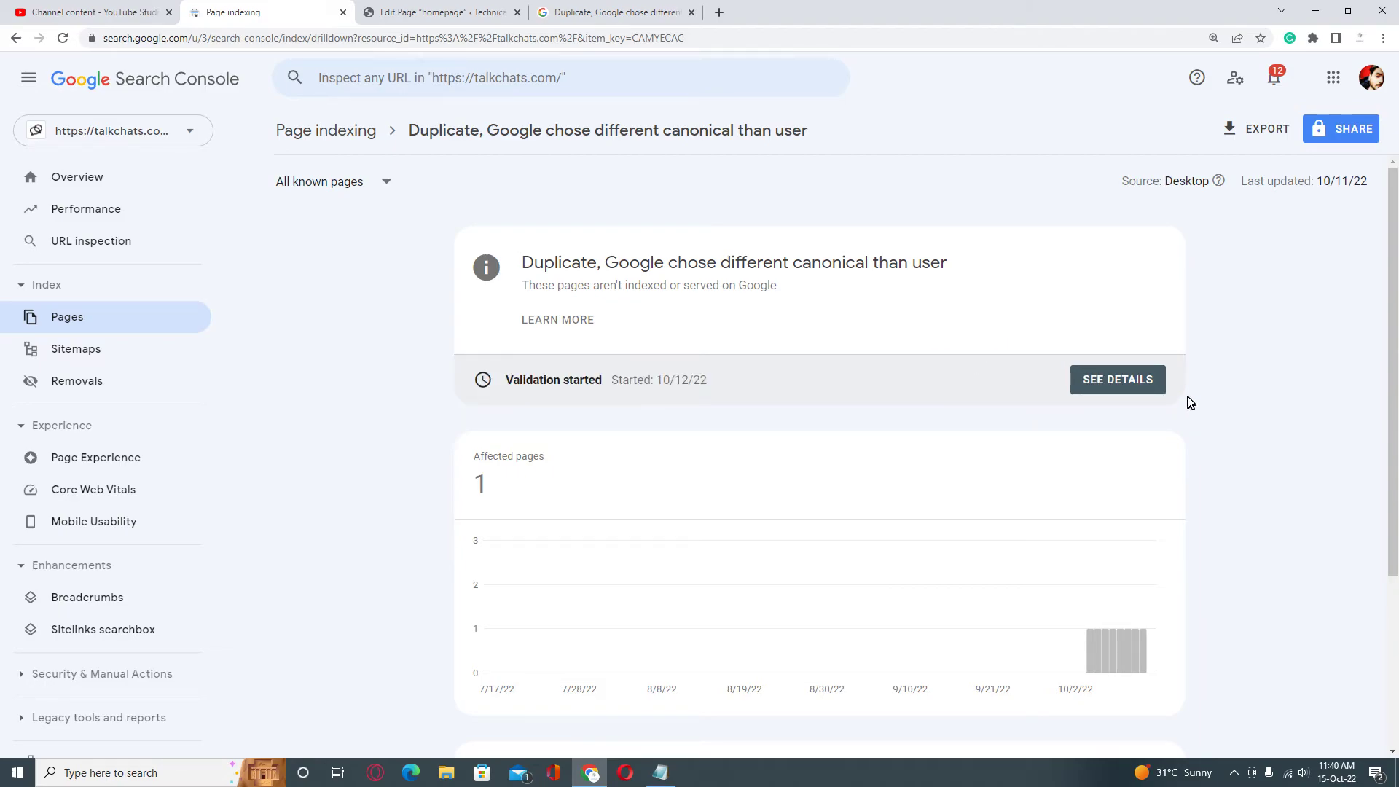
drag(748, 382, 478, 379)
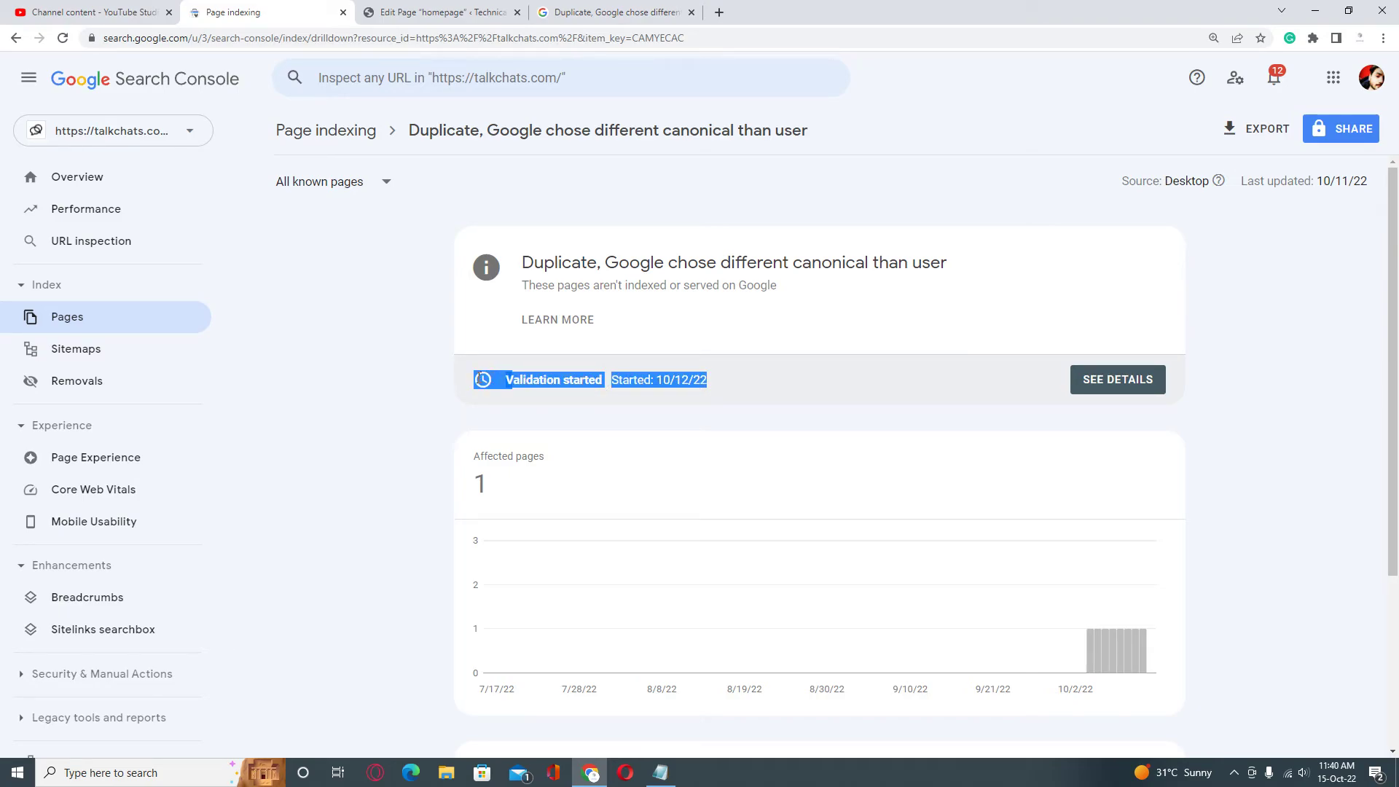
drag(674, 400, 554, 382)
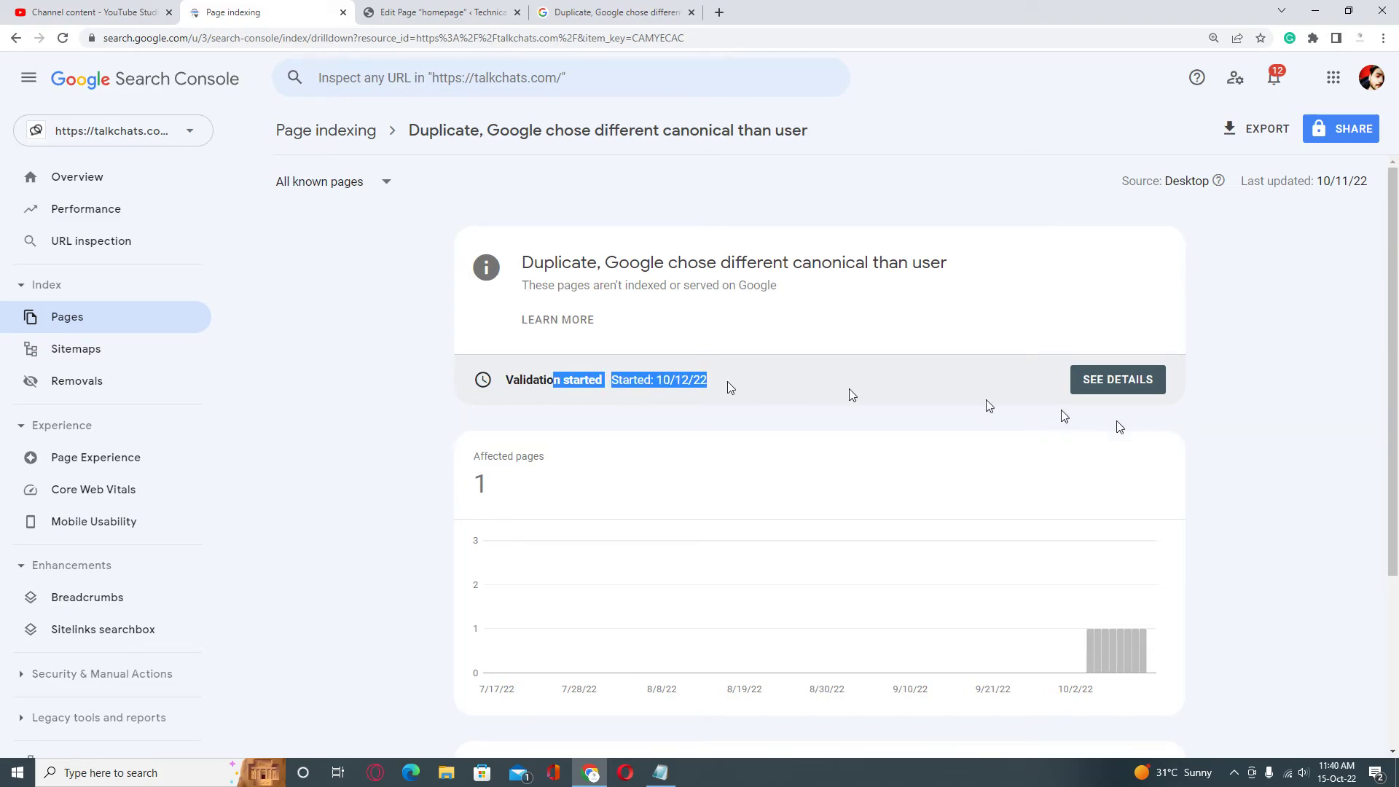
click(1318, 423)
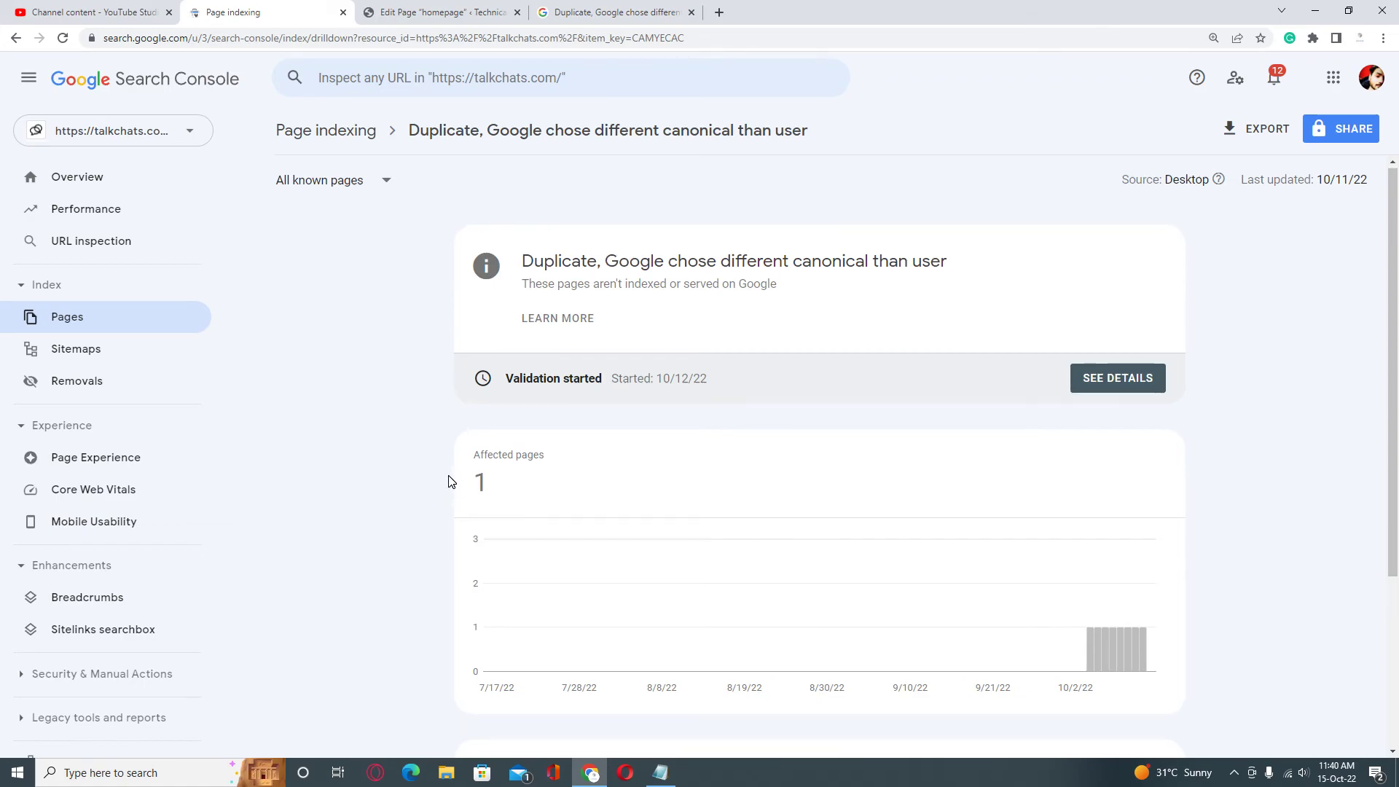
scroll(450, 481, down, 3)
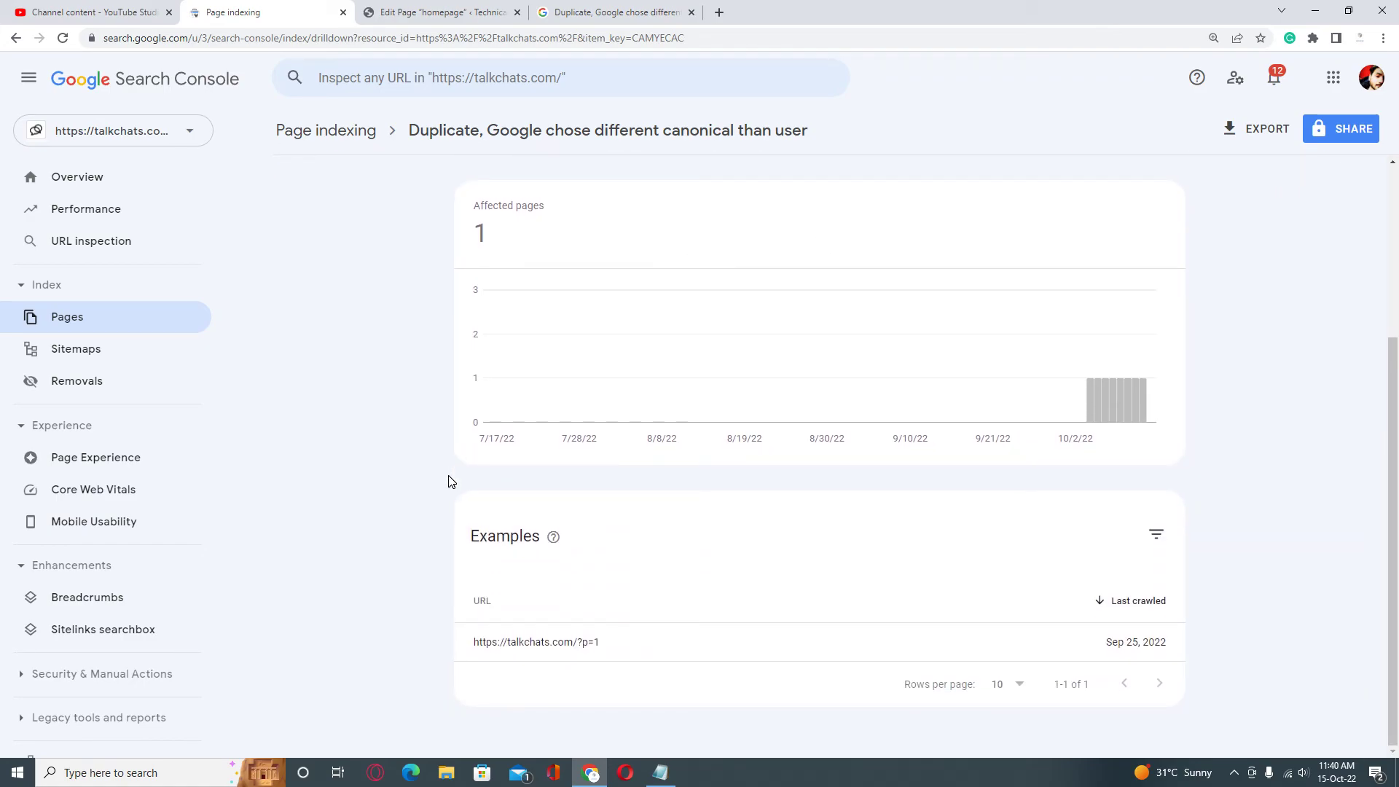
scroll(449, 481, up, 3)
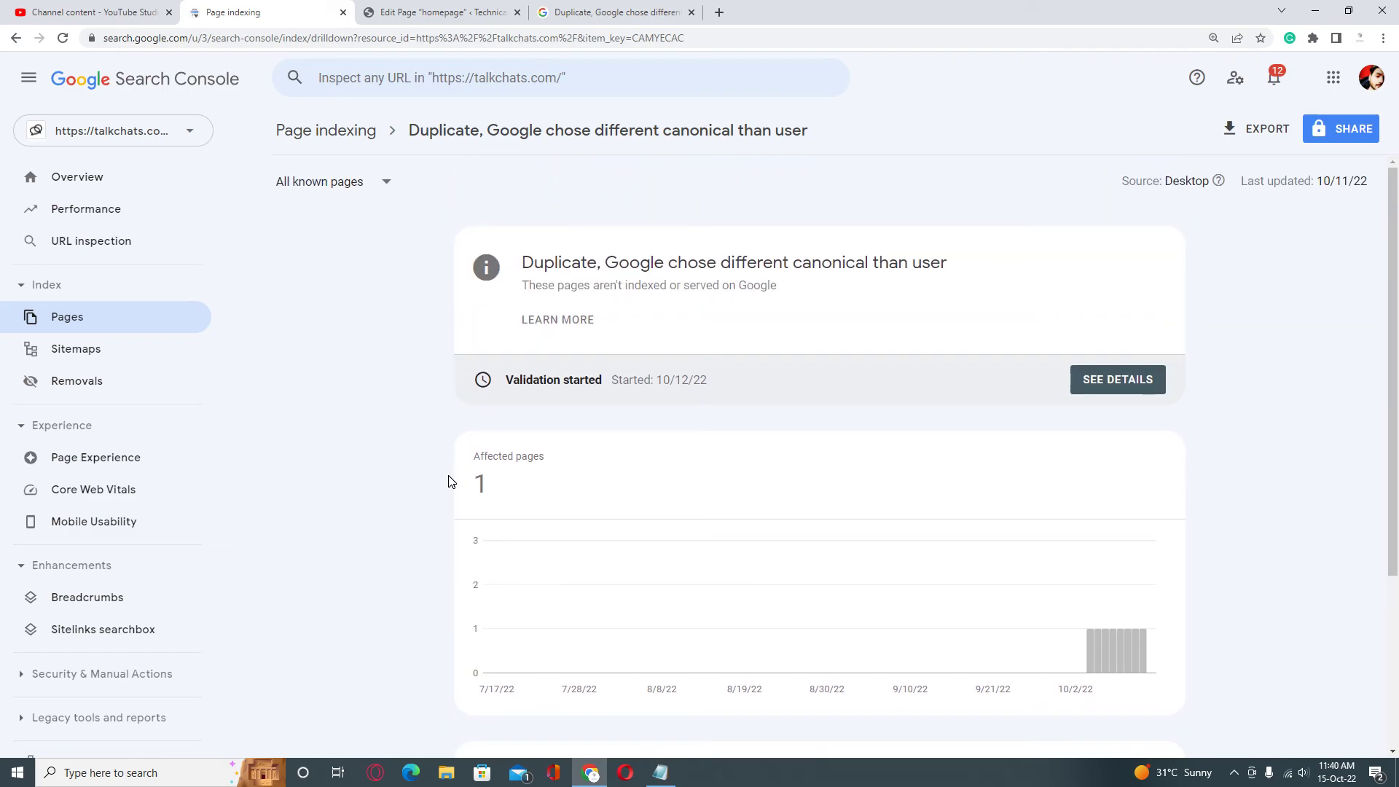